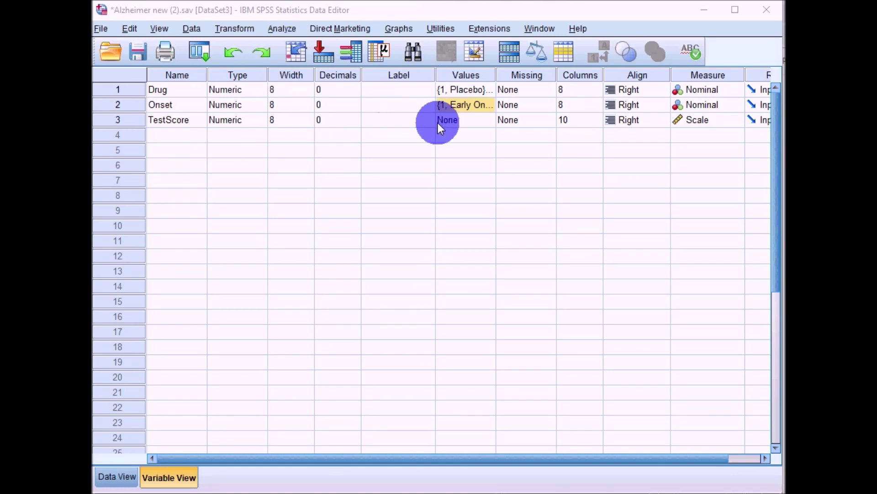
Step: Widen the Values column and review the value labels defined for the Drug variable
{"action": "left_click_drag", "start_coordinate": [498, 72], "coordinate": [536, 71]}
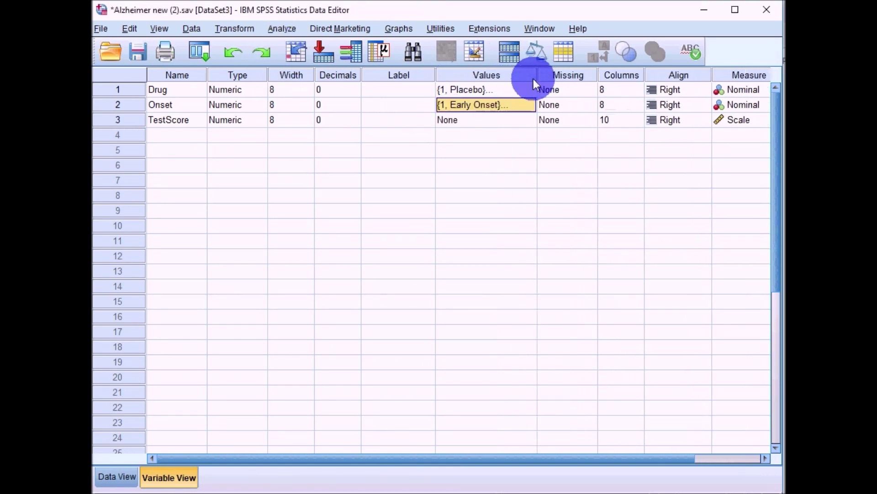
{"action": "left_click", "coordinate": [183, 90]}
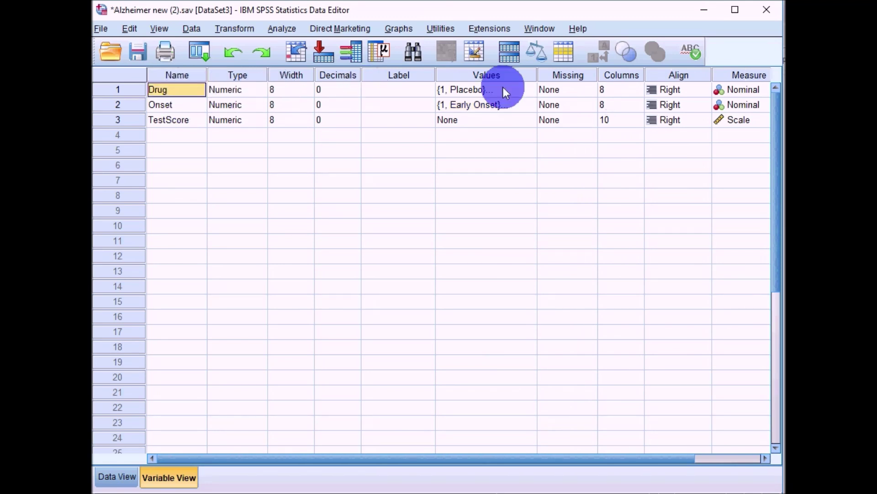
{"action": "left_click", "coordinate": [533, 91]}
{"action": "left_click", "coordinate": [533, 92]}
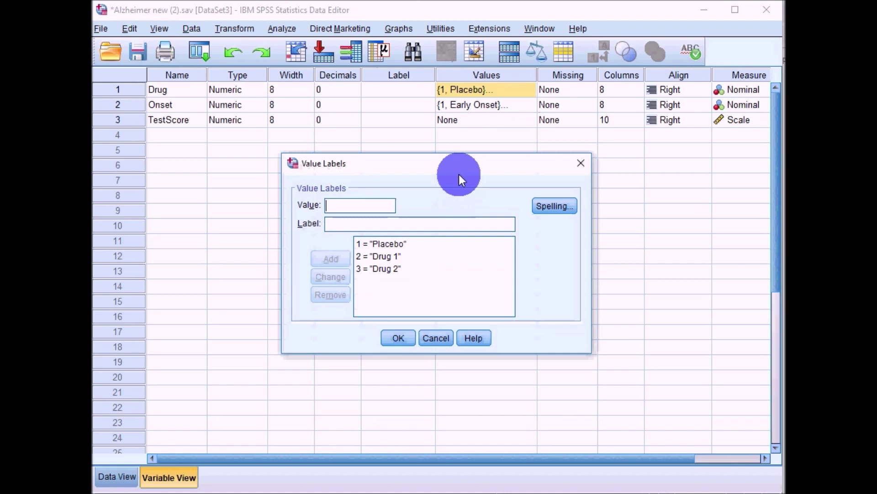
{"action": "left_click_drag", "start_coordinate": [455, 162], "coordinate": [464, 182]}
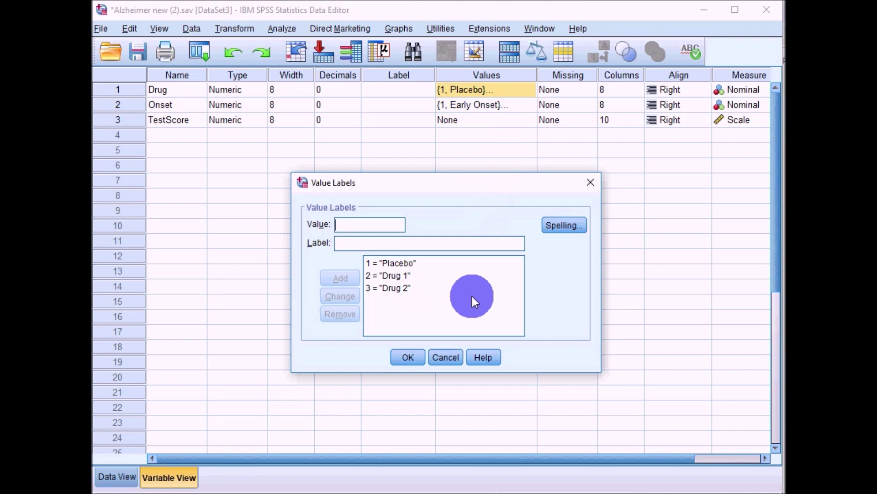
{"action": "left_click", "coordinate": [442, 358]}
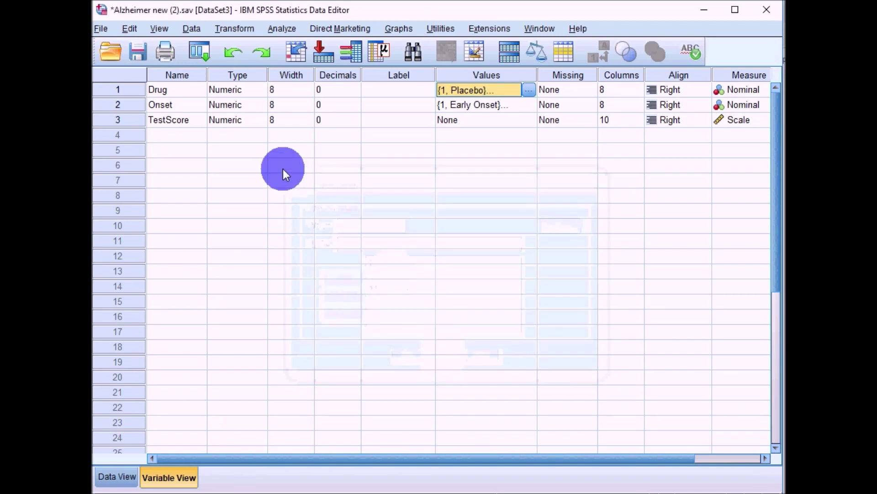
Step: Review the value labels defined for the Onset variable without changing them
{"action": "left_click", "coordinate": [527, 106]}
{"action": "left_click", "coordinate": [528, 105]}
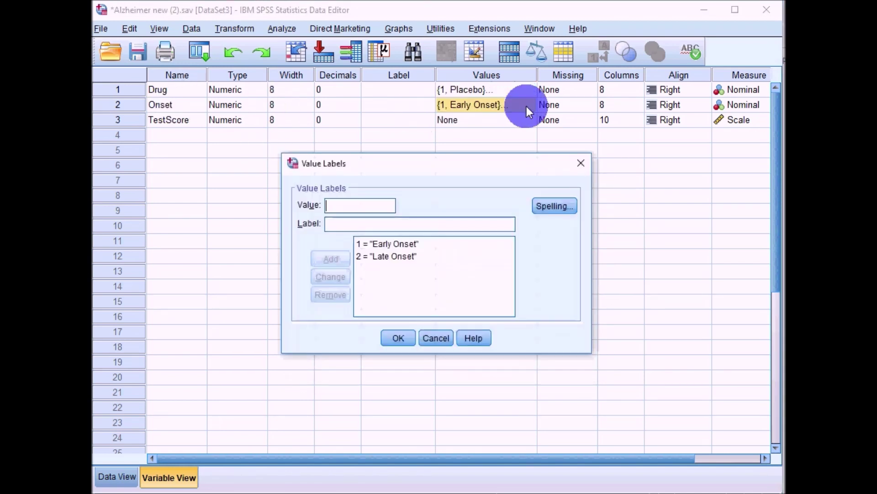
{"action": "left_click", "coordinate": [437, 339]}
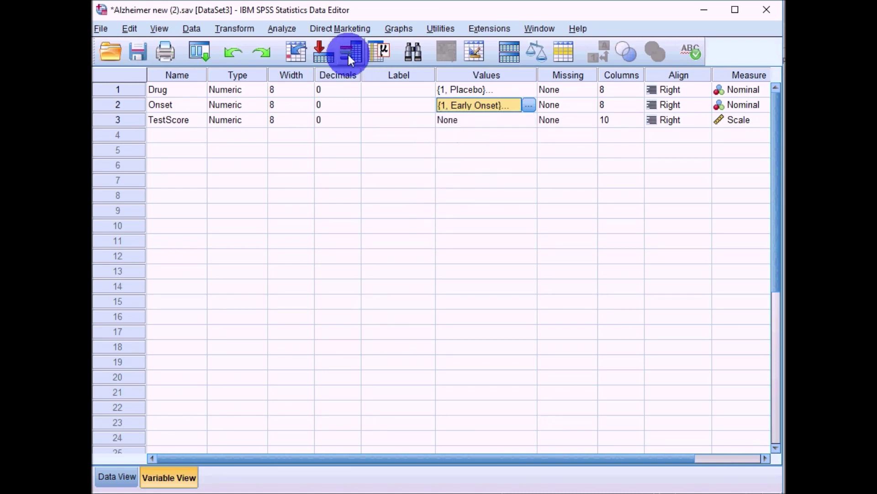
Step: Start a new chart in the Chart Builder using the clustered bar chart template
{"action": "left_click", "coordinate": [396, 29]}
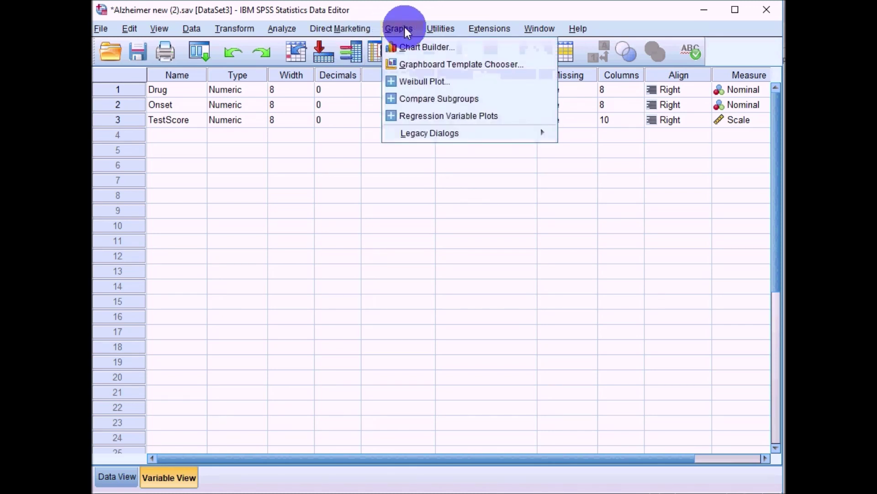
{"action": "left_click", "coordinate": [432, 47]}
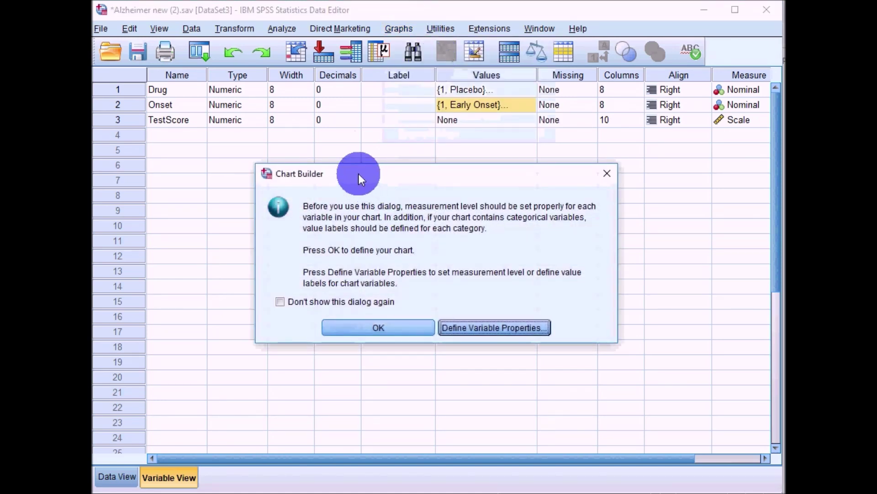
{"action": "left_click_drag", "start_coordinate": [358, 173], "coordinate": [339, 146]}
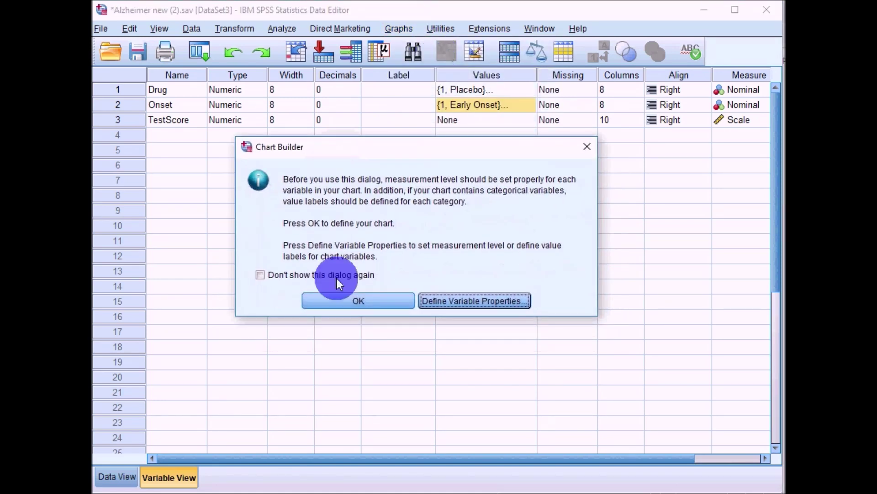
{"action": "left_click", "coordinate": [358, 303]}
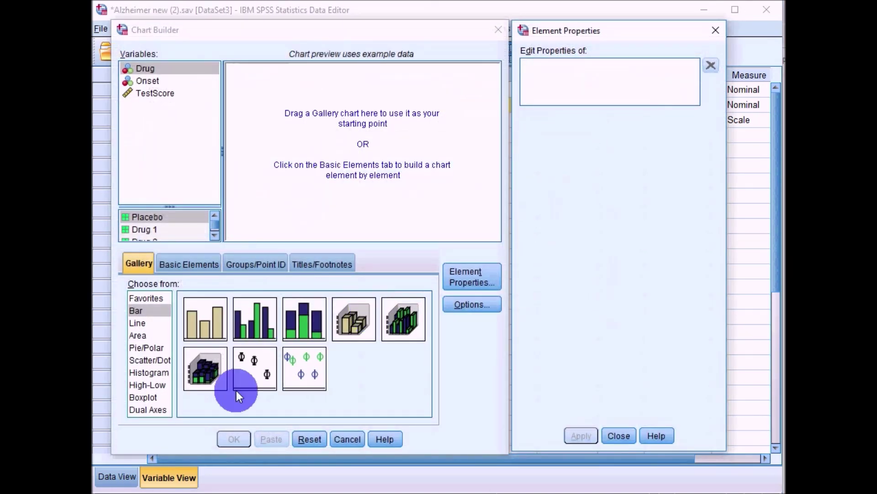
{"action": "left_click", "coordinate": [256, 319]}
{"action": "left_click_drag", "start_coordinate": [255, 319], "coordinate": [358, 147]}
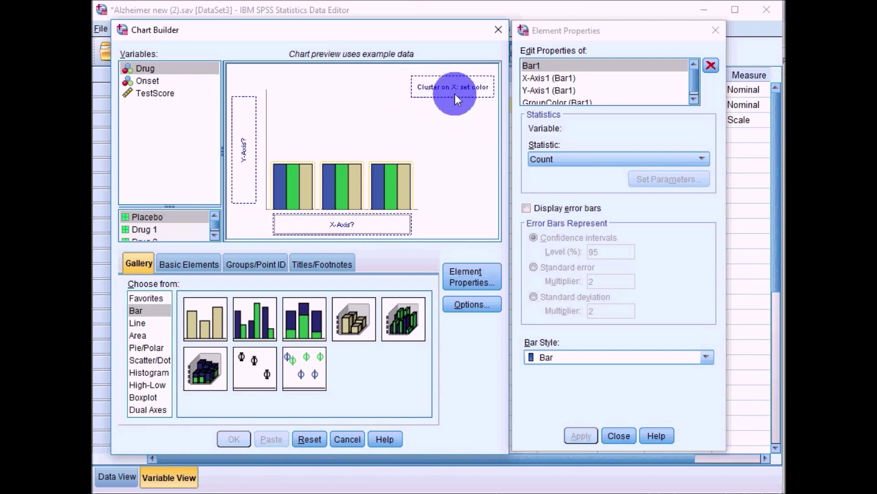
Step: Assign Drug to the X-axis, Onset to the cluster color and TestScore to the Y-axis
{"action": "left_click_drag", "start_coordinate": [143, 68], "coordinate": [335, 234]}
{"action": "left_click_drag", "start_coordinate": [149, 83], "coordinate": [448, 92]}
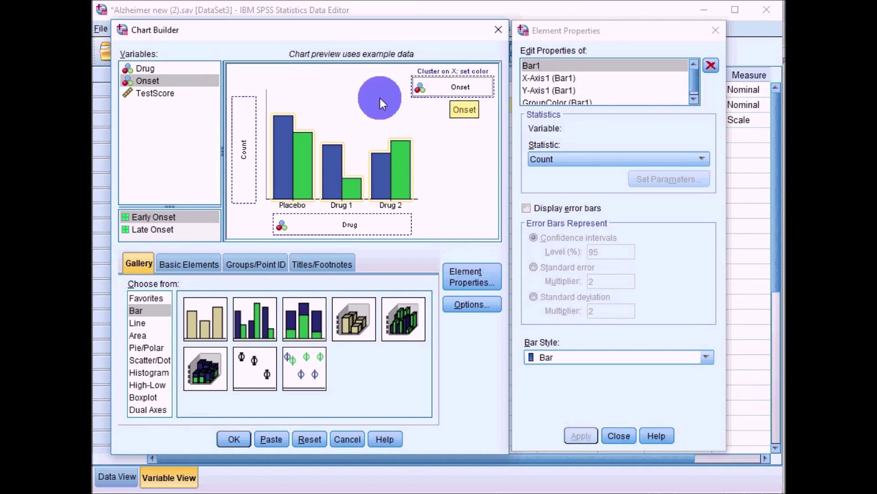
{"action": "left_click_drag", "start_coordinate": [145, 93], "coordinate": [246, 149]}
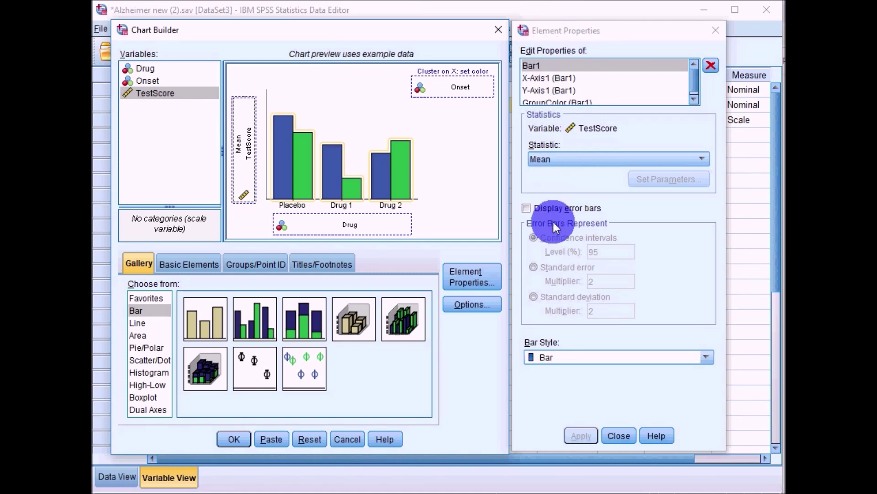
Step: Add error bars showing 95% confidence intervals to the bars and generate the chart
{"action": "left_click", "coordinate": [526, 209]}
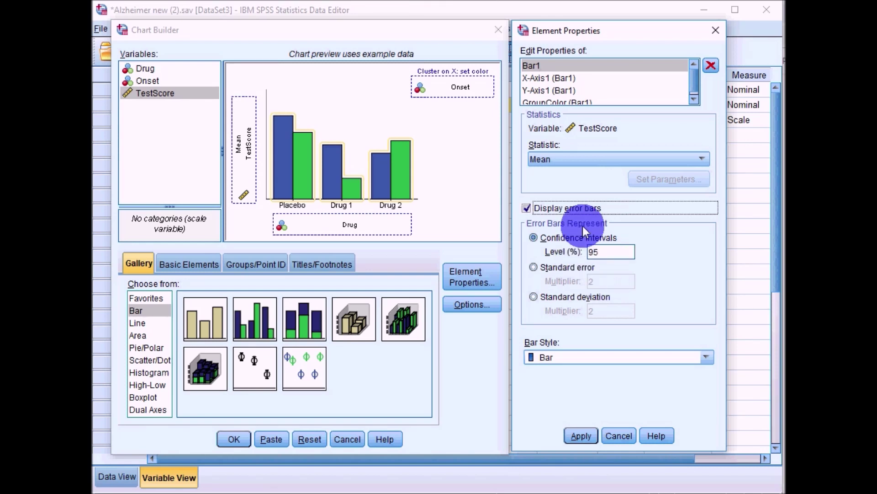
{"action": "left_click", "coordinate": [579, 435]}
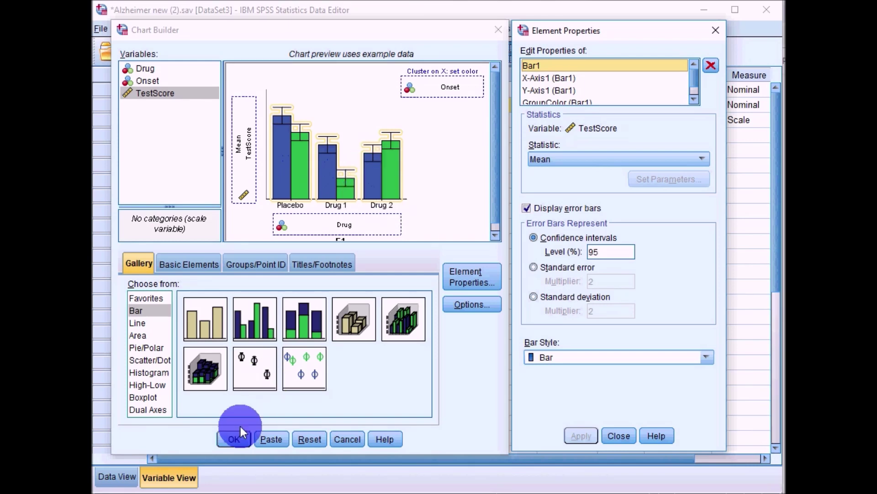
{"action": "left_click", "coordinate": [234, 439]}
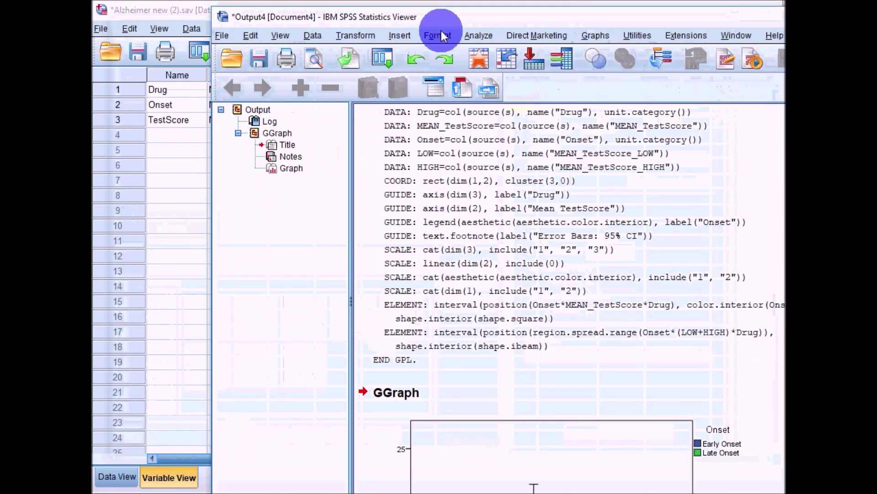
Step: Open the generated clustered bar chart in the Chart Editor
{"action": "left_click_drag", "start_coordinate": [489, 23], "coordinate": [370, 15]}
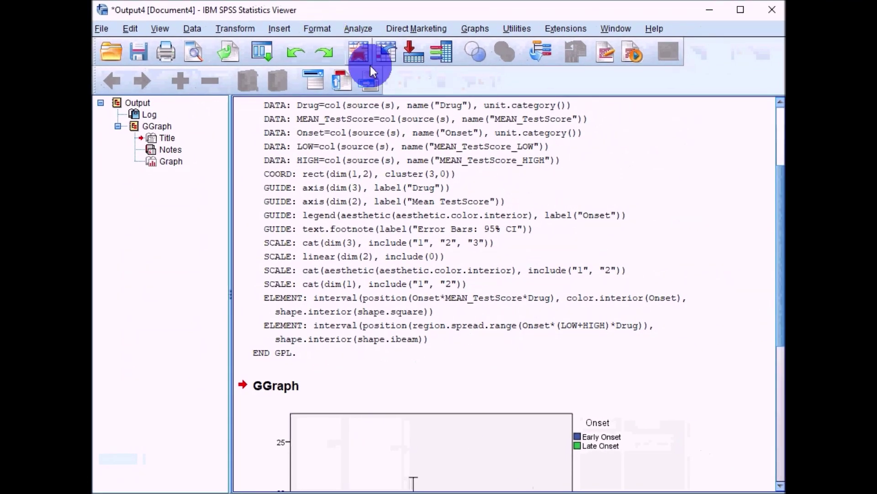
{"action": "scroll", "coordinate": [648, 248], "scroll_direction": "down", "scroll_amount": 6}
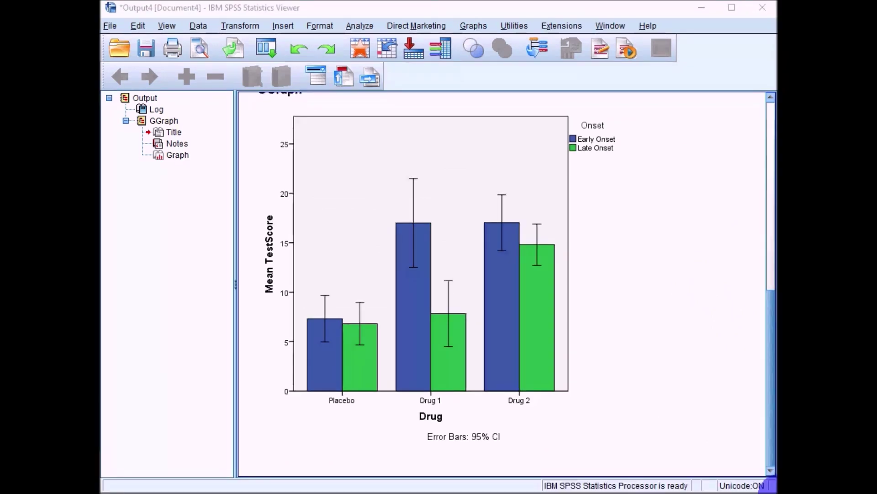
{"action": "left_click", "coordinate": [390, 267]}
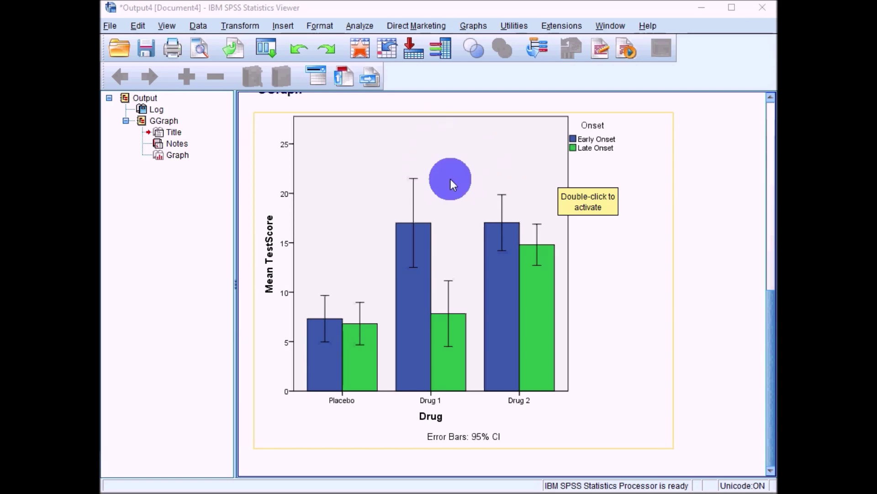
{"action": "left_click", "coordinate": [463, 179]}
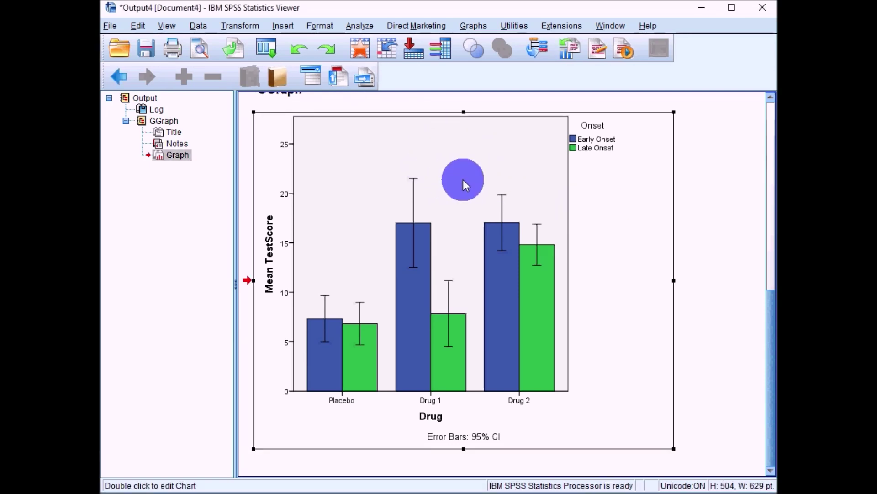
{"action": "double_click", "coordinate": [462, 180]}
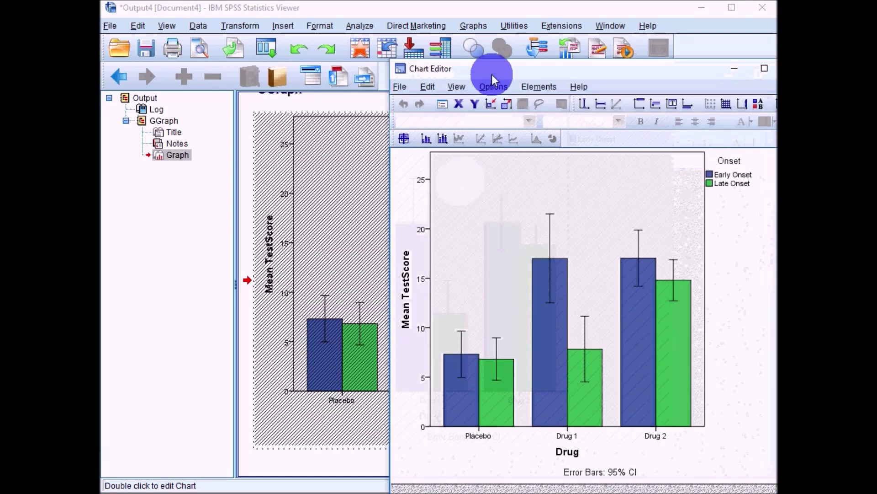
{"action": "left_click_drag", "start_coordinate": [496, 70], "coordinate": [210, 15]}
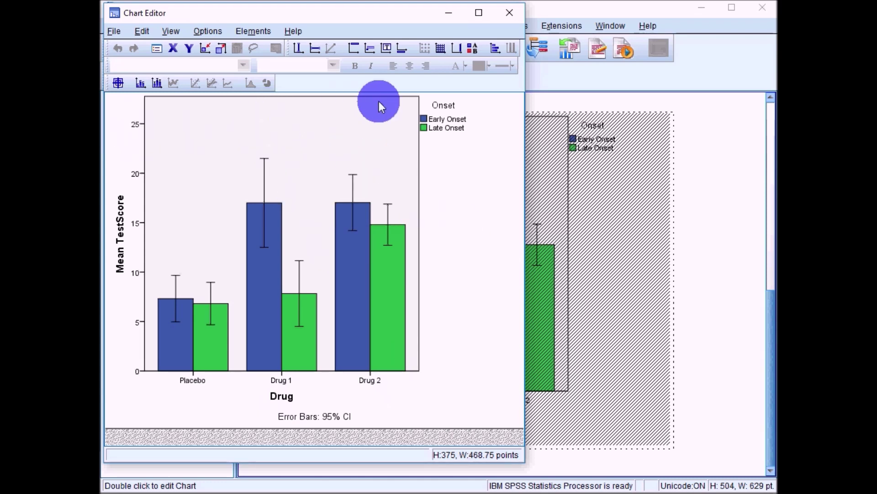
Step: Make the fill of the chart's plot area transparent
{"action": "double_click", "coordinate": [298, 150]}
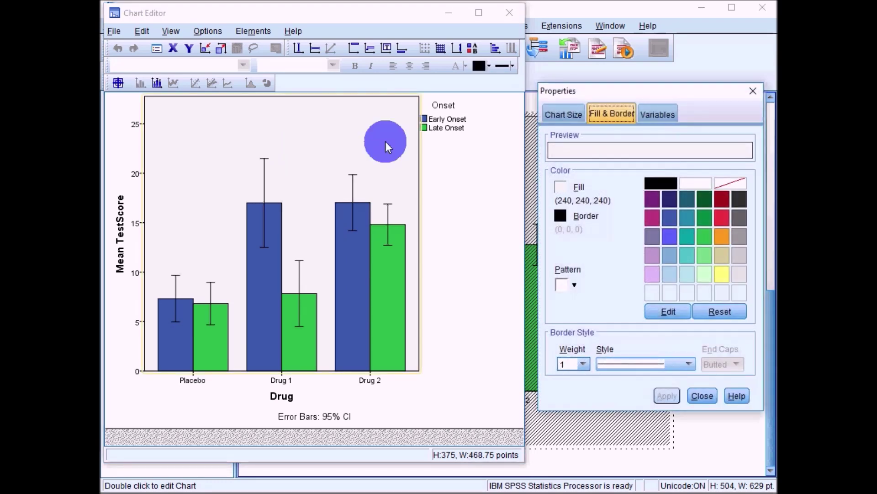
{"action": "left_click_drag", "start_coordinate": [575, 95], "coordinate": [568, 95]}
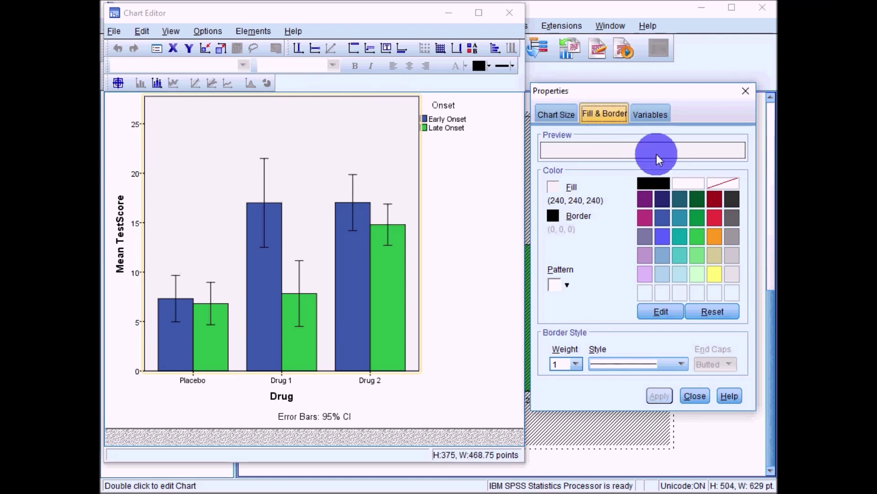
{"action": "left_click", "coordinate": [729, 186]}
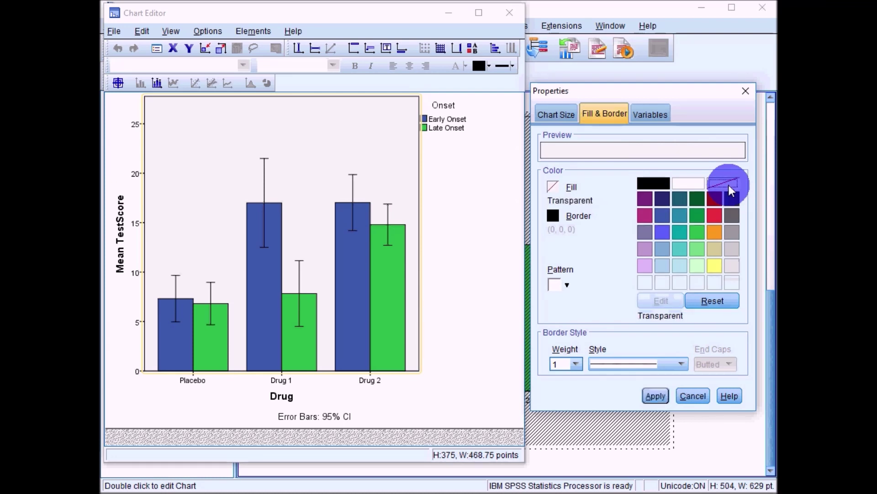
{"action": "left_click", "coordinate": [655, 396]}
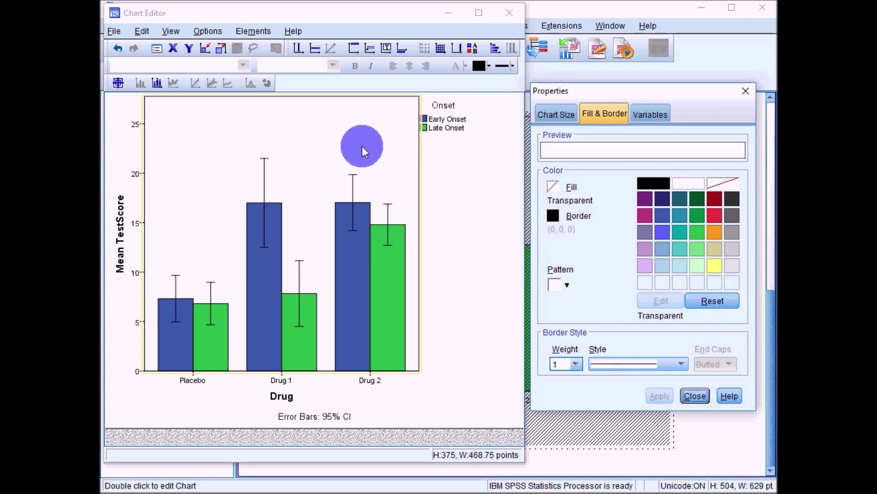
{"action": "left_click", "coordinate": [473, 203]}
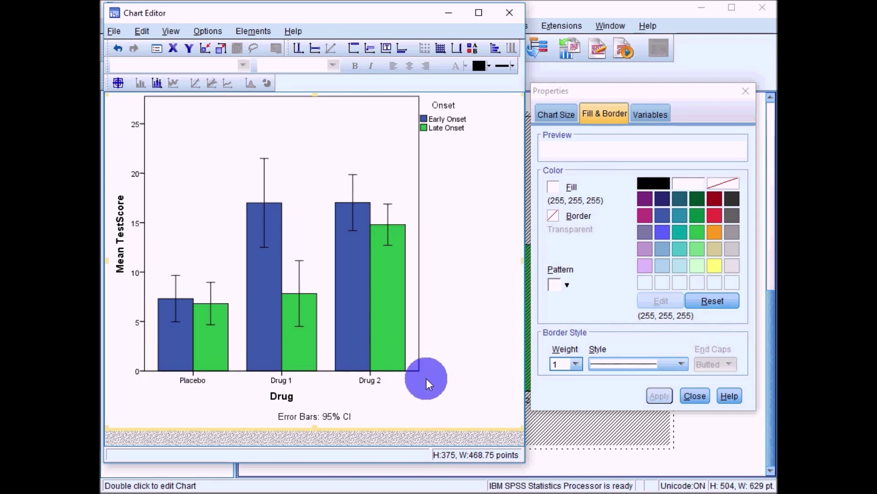
Step: Make the border around the chart's plot area transparent
{"action": "left_click", "coordinate": [418, 176]}
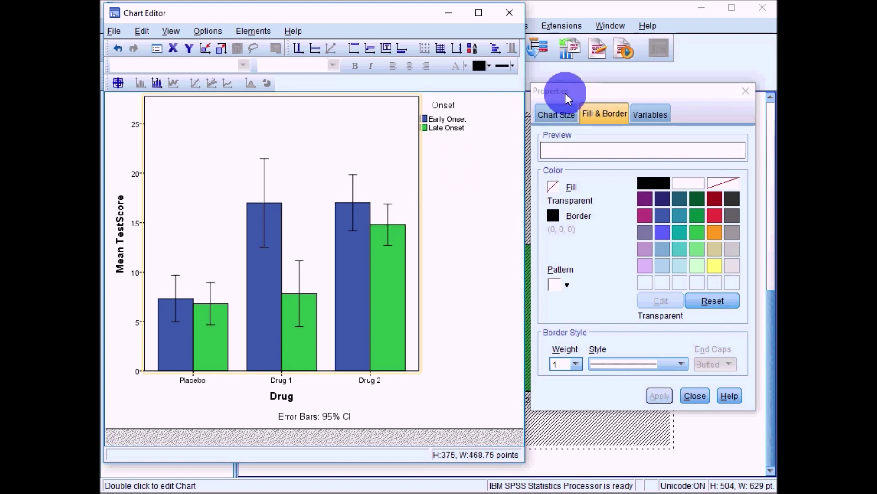
{"action": "left_click", "coordinate": [553, 215]}
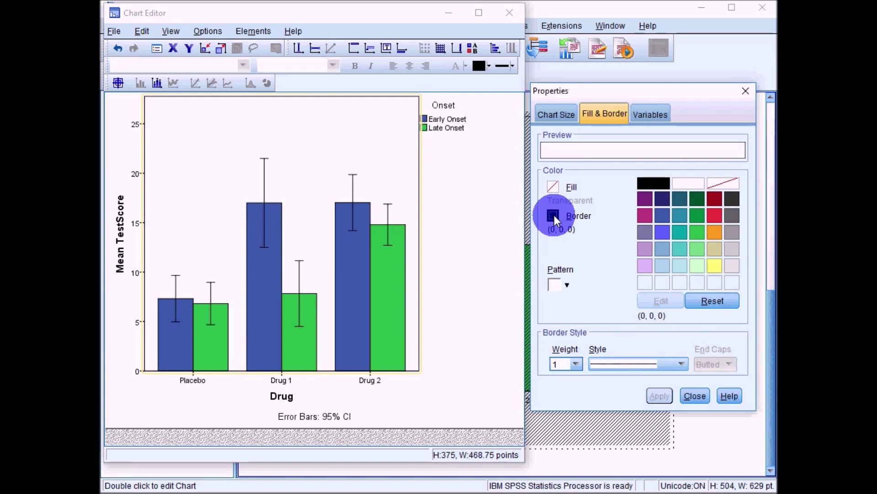
{"action": "left_click", "coordinate": [729, 184]}
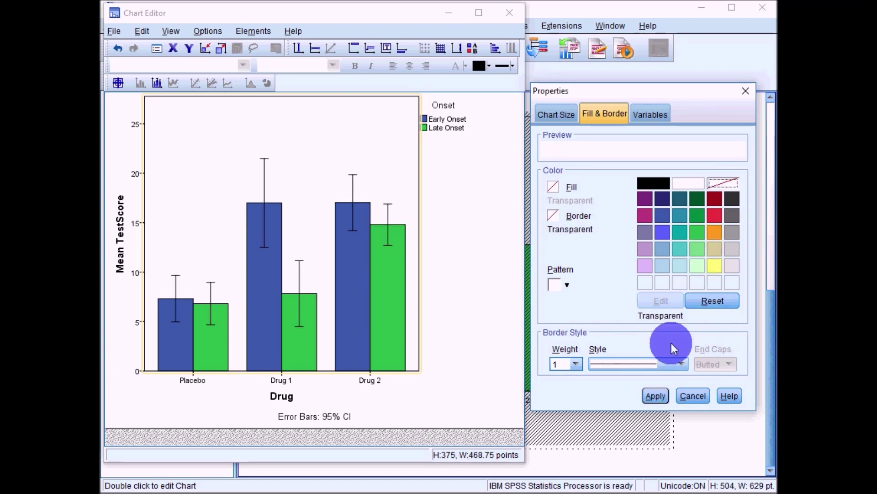
{"action": "left_click", "coordinate": [659, 396]}
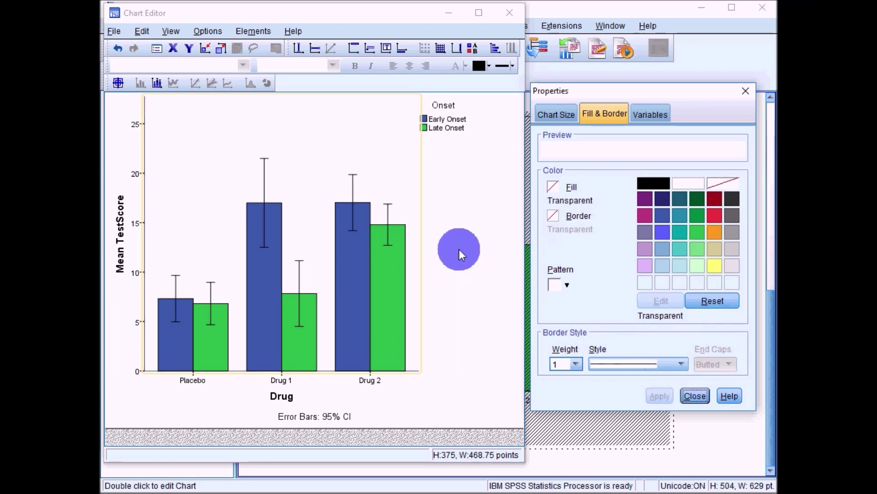
{"action": "left_click", "coordinate": [459, 249]}
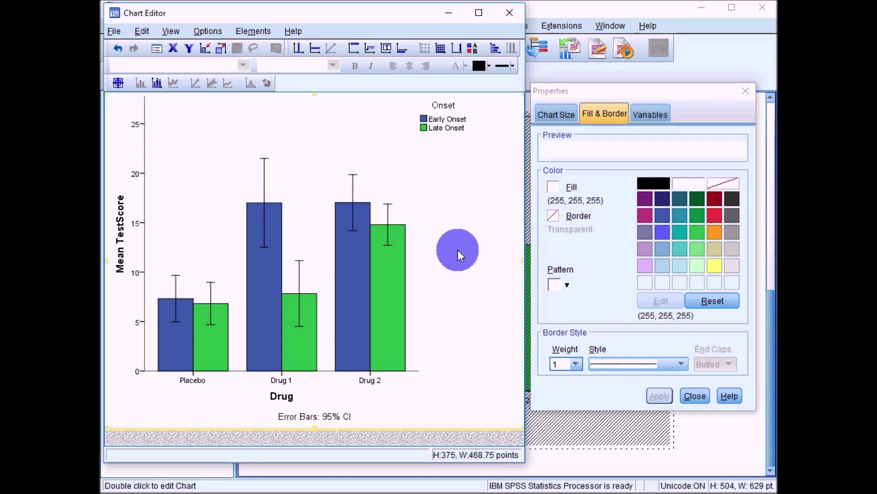
Step: Set the upper margin of the vertical axis scale to 0%
{"action": "left_click", "coordinate": [147, 184]}
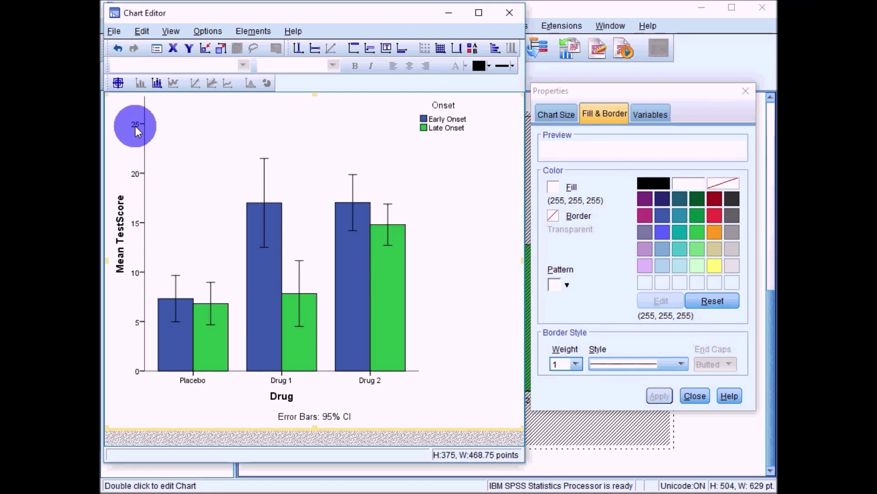
{"action": "left_click", "coordinate": [135, 127]}
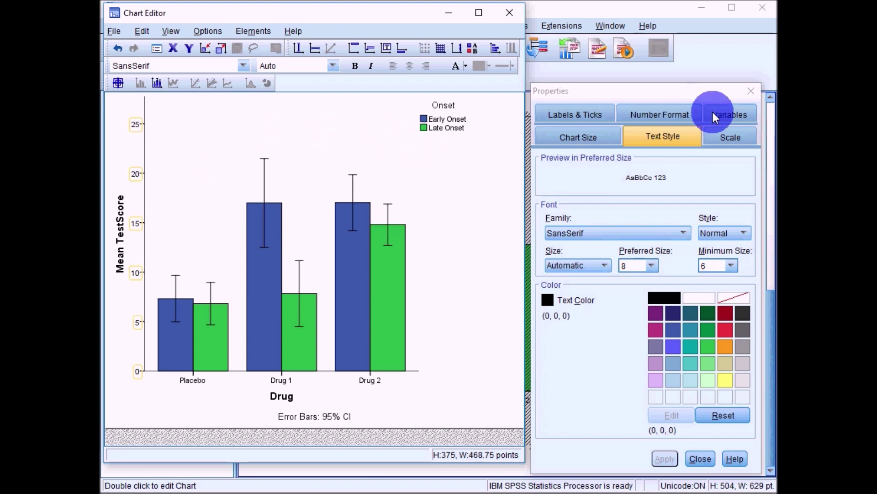
{"action": "left_click", "coordinate": [740, 138]}
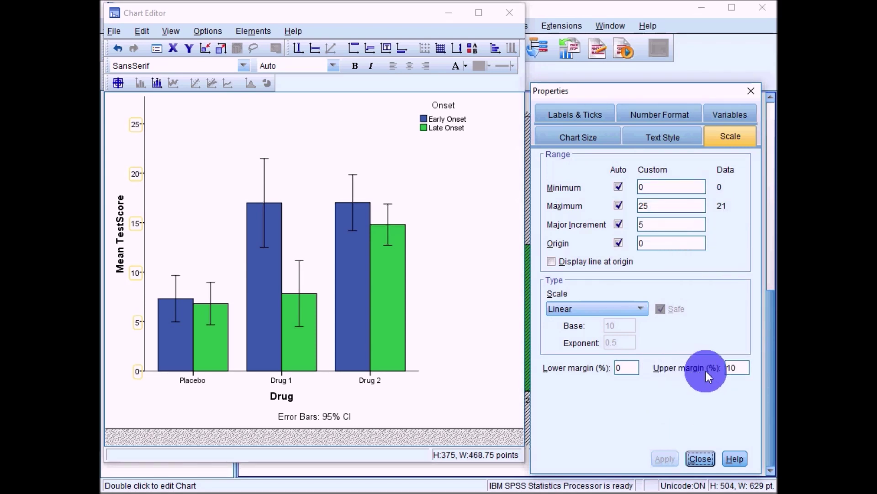
{"action": "double_click", "coordinate": [739, 369]}
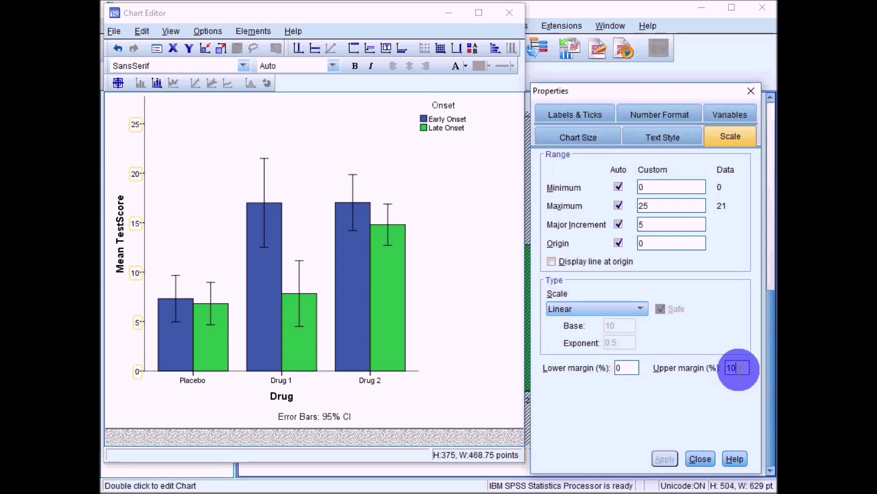
{"action": "key", "text": "BackSpace"}
{"action": "type", "text": "0"}
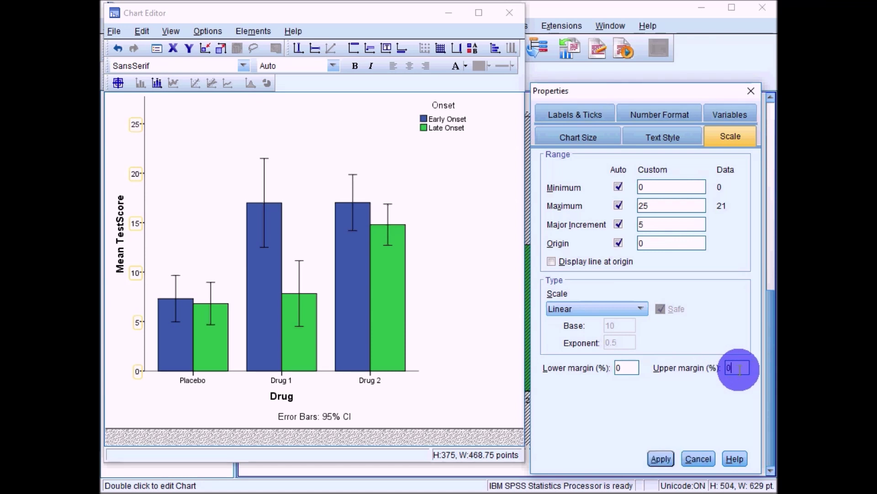
{"action": "left_click", "coordinate": [676, 459]}
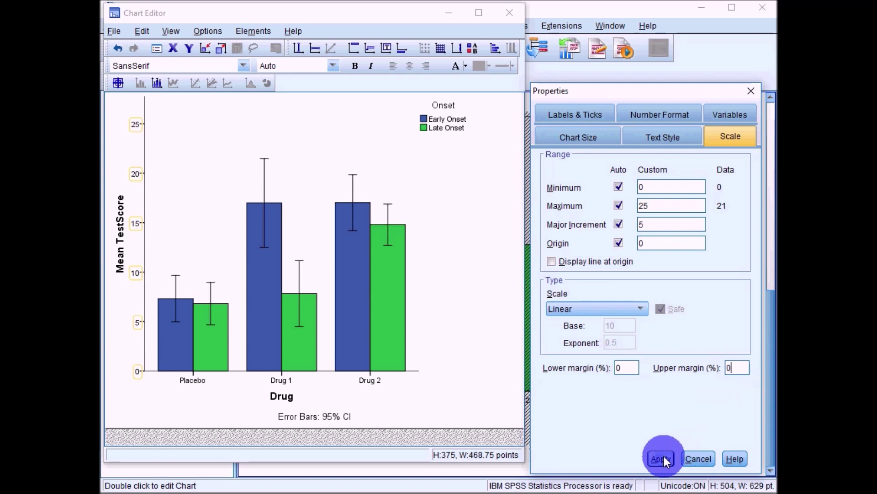
{"action": "left_click", "coordinate": [662, 458]}
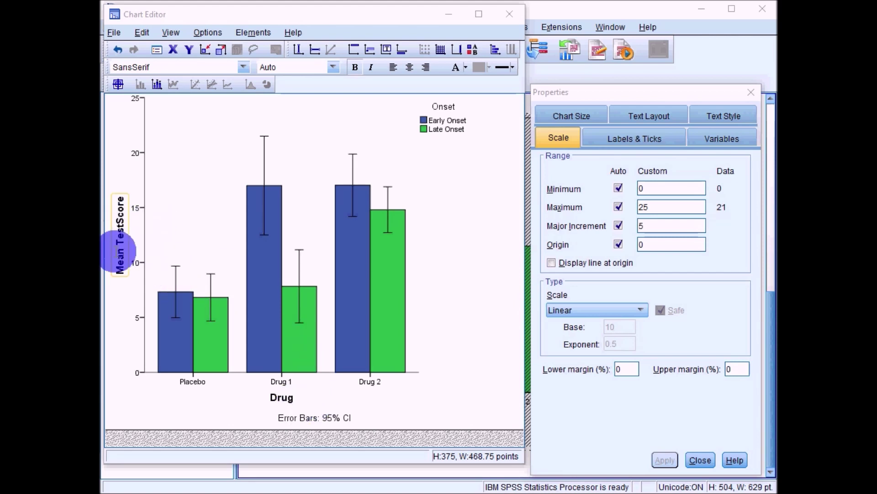
Step: Change the vertical axis title to "Mean cognitive test score"
{"action": "left_click", "coordinate": [122, 321]}
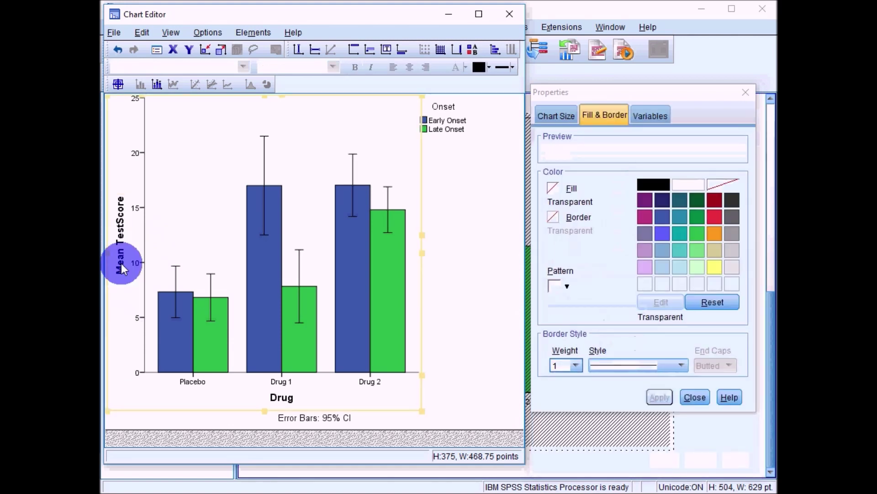
{"action": "left_click", "coordinate": [120, 229]}
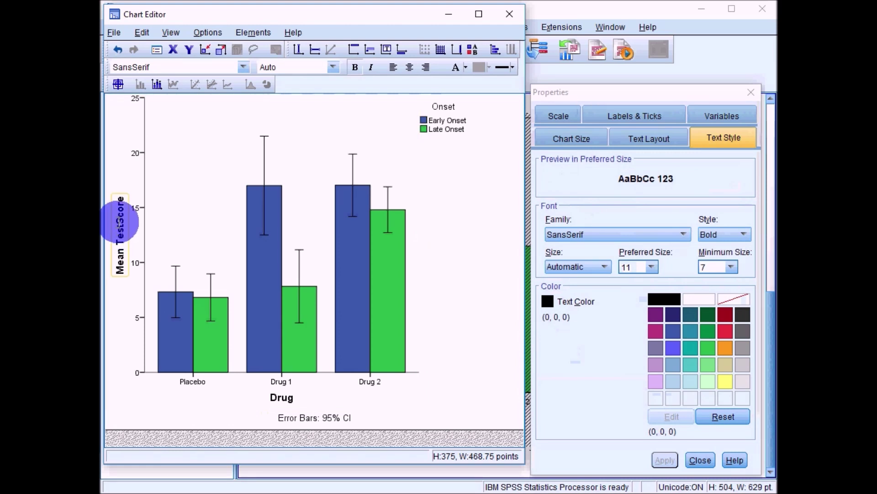
{"action": "left_click", "coordinate": [118, 215]}
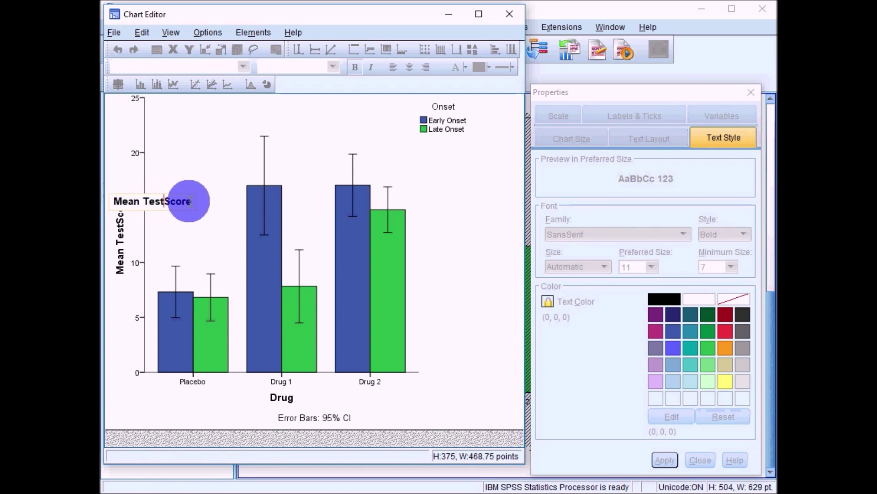
{"action": "left_click", "coordinate": [191, 202]}
{"action": "key", "text": "BackSpace"}
{"action": "key", "text": "BackSpace"}
{"action": "key", "text": "BackSpace"}
{"action": "key", "text": "BackSpace"}
{"action": "key", "text": "BackSpace"}
{"action": "key", "text": "BackSpace"}
{"action": "key", "text": "BackSpace"}
{"action": "key", "text": "BackSpace"}
{"action": "key", "text": "BackSpace"}
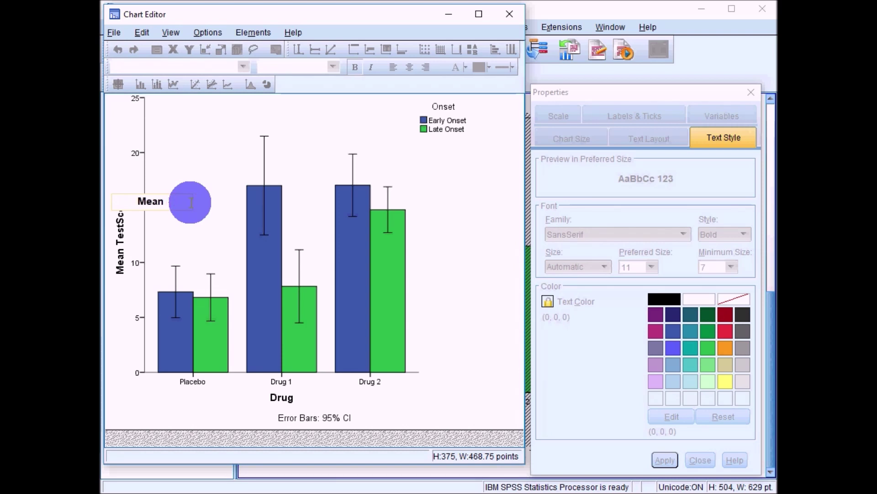
{"action": "type", "text": "cogniti"}
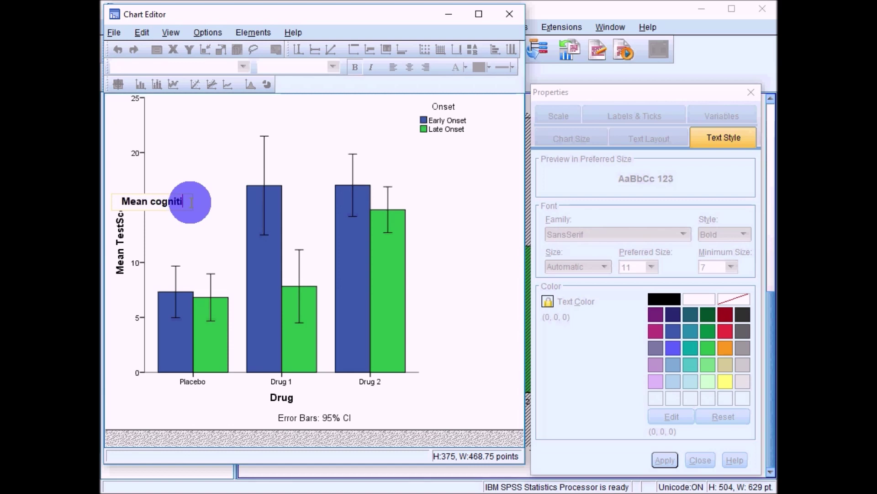
{"action": "type", "text": "ve tes"}
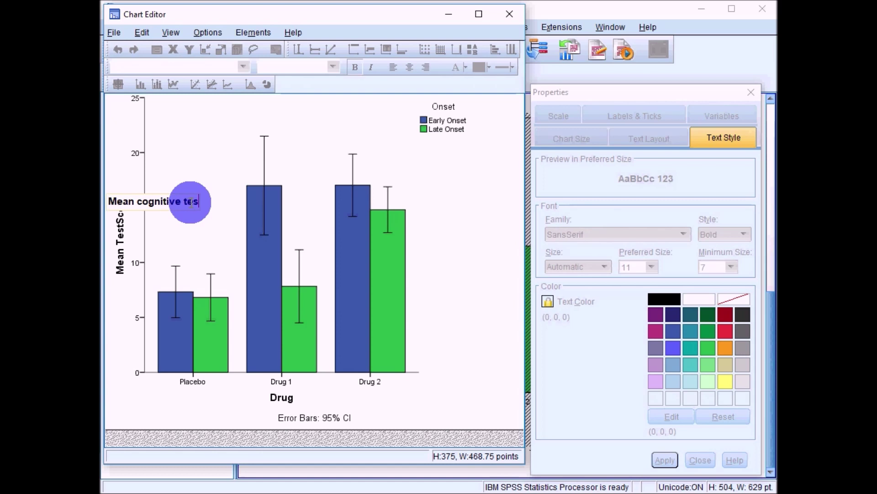
{"action": "type", "text": "t score"}
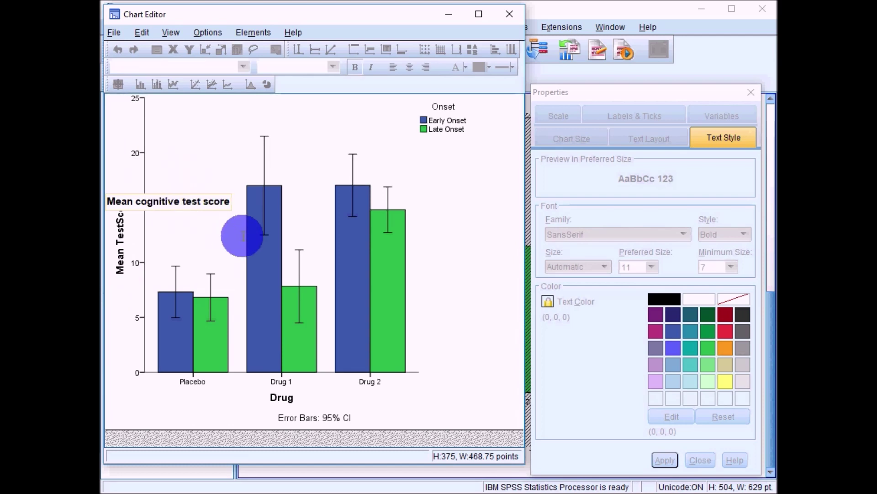
{"action": "left_click", "coordinate": [114, 141]}
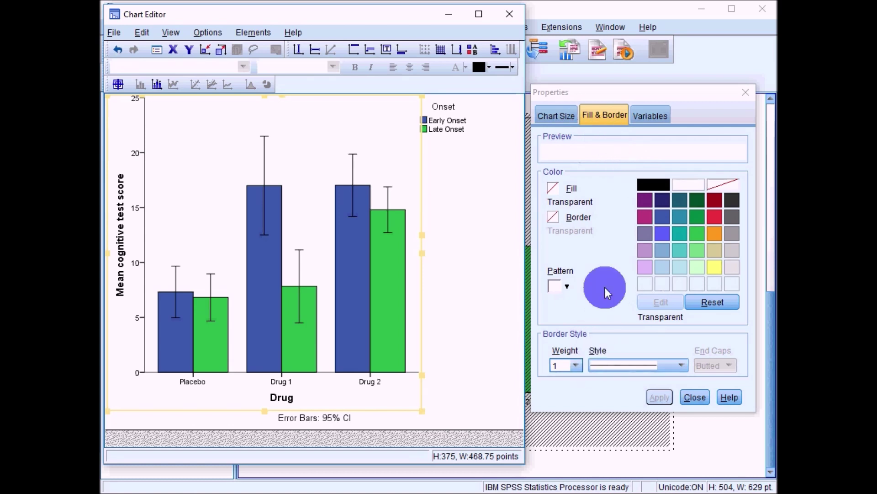
Step: Set the preferred font size of the vertical axis title to 12
{"action": "left_click", "coordinate": [121, 236]}
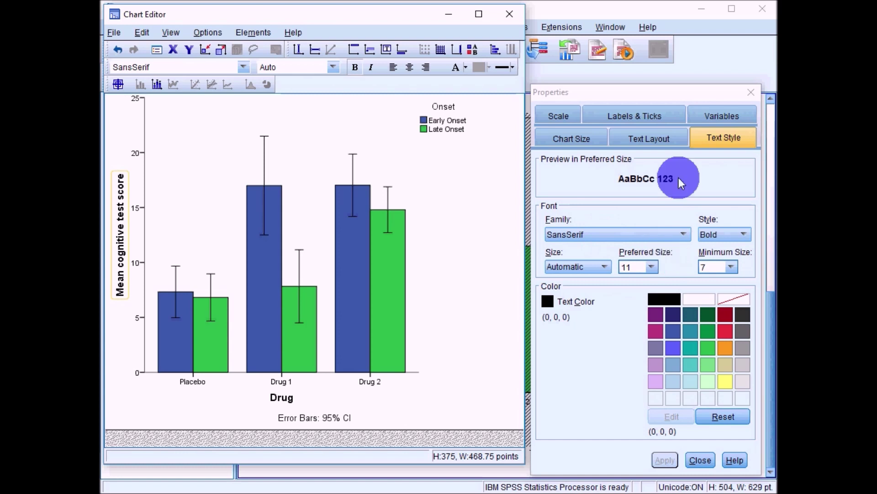
{"action": "left_click", "coordinate": [651, 267]}
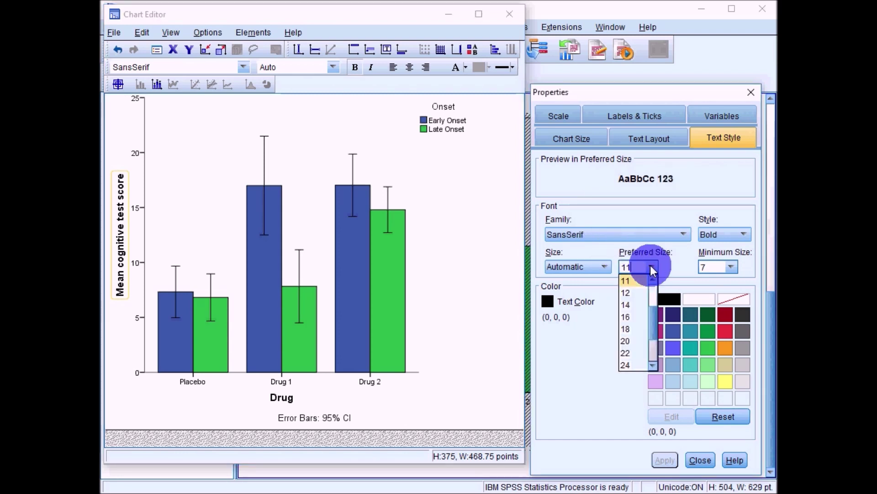
{"action": "left_click", "coordinate": [635, 293]}
{"action": "left_click", "coordinate": [666, 460]}
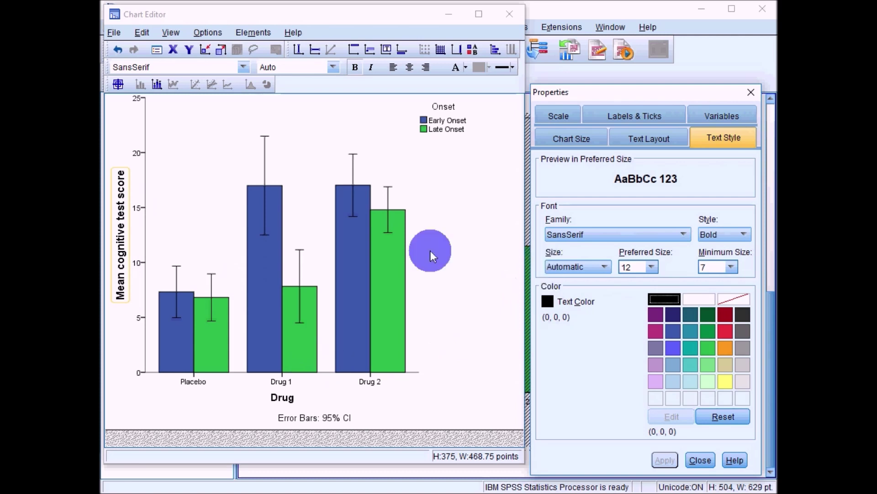
Step: Change the horizontal axis title to "Drug group"
{"action": "left_click", "coordinate": [281, 402]}
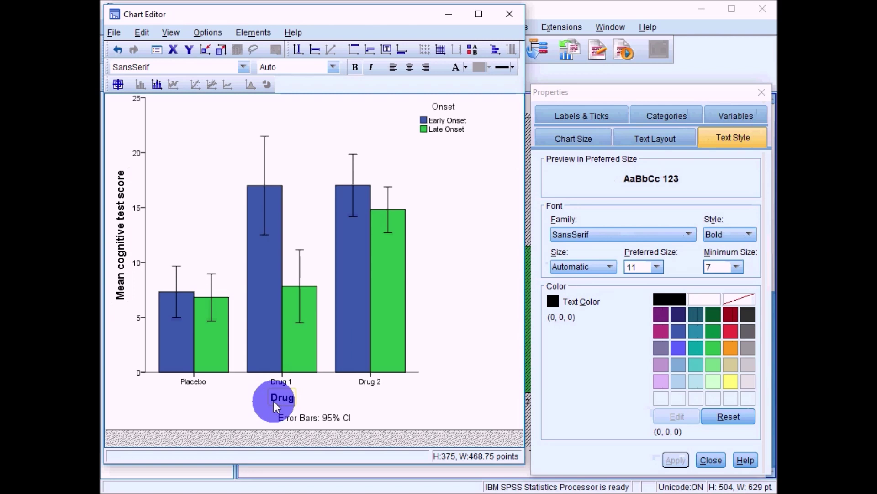
{"action": "left_click", "coordinate": [282, 397]}
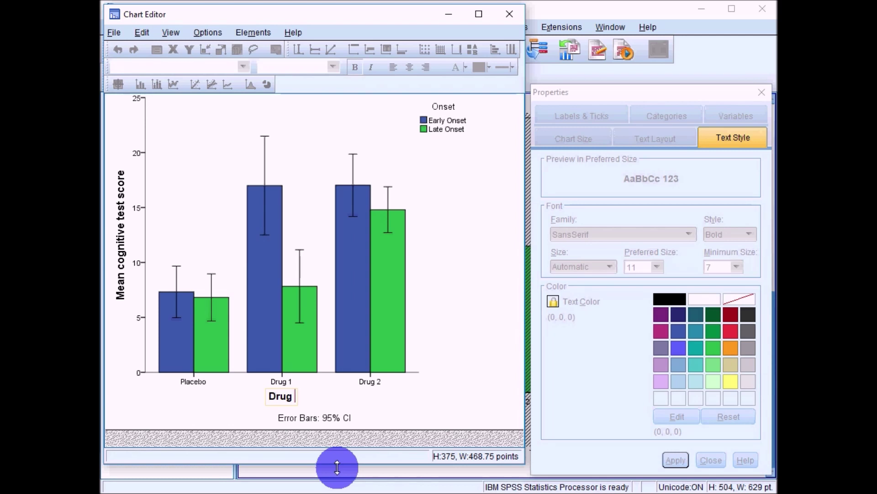
{"action": "type", "text": "group"}
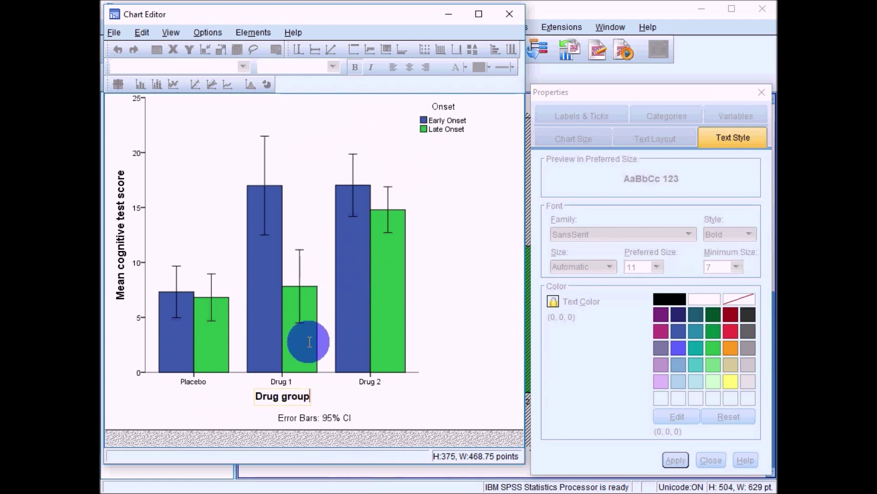
{"action": "left_click", "coordinate": [331, 402]}
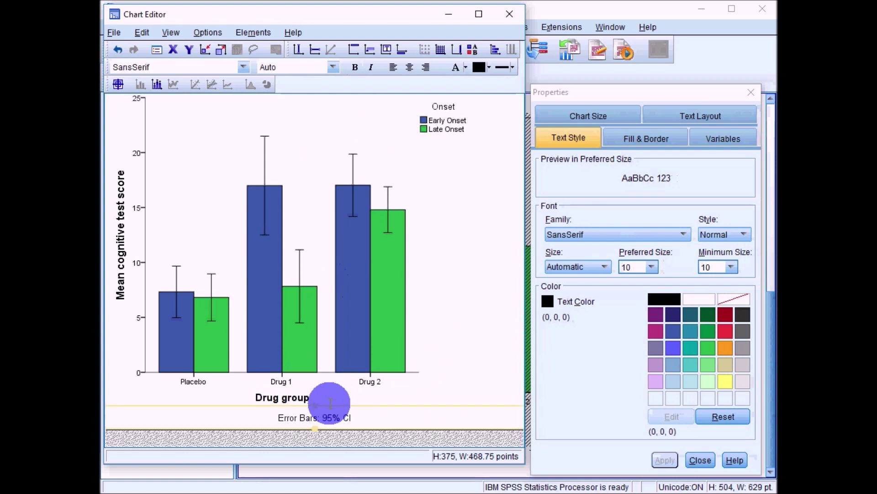
Step: Set the preferred font size of the horizontal axis title to 12
{"action": "left_click", "coordinate": [288, 398]}
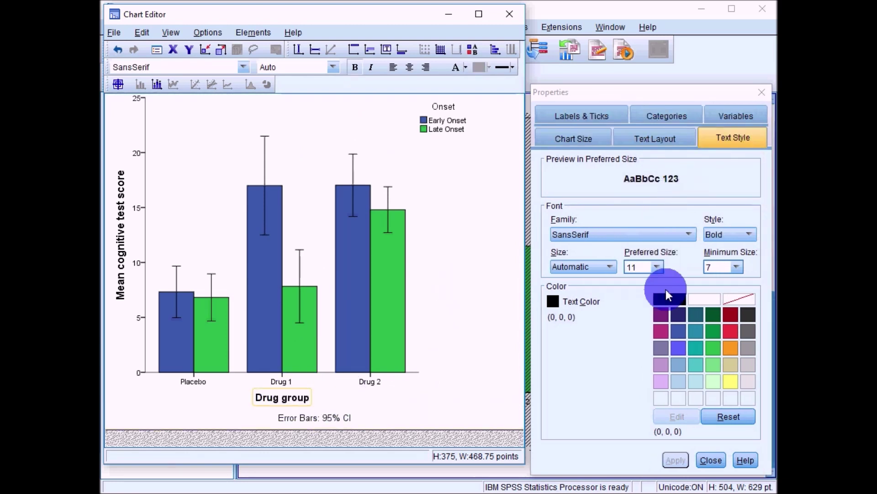
{"action": "left_click", "coordinate": [657, 266]}
{"action": "left_click", "coordinate": [642, 305]}
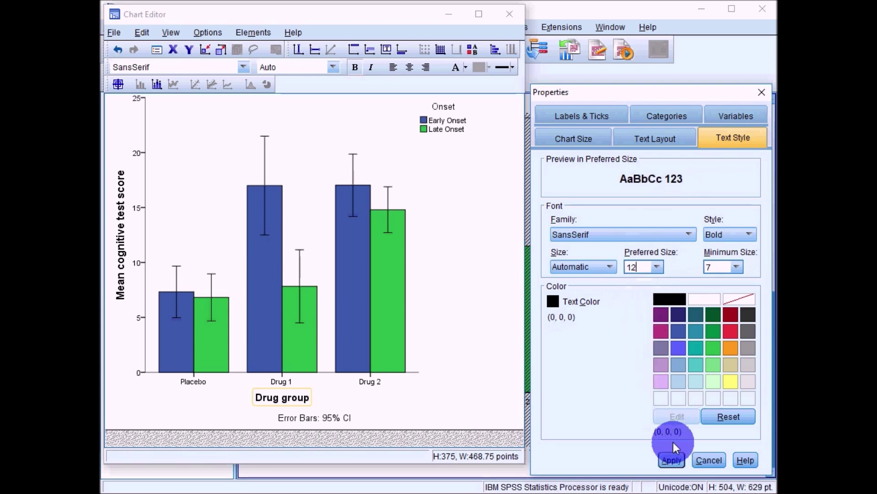
{"action": "left_click", "coordinate": [675, 459]}
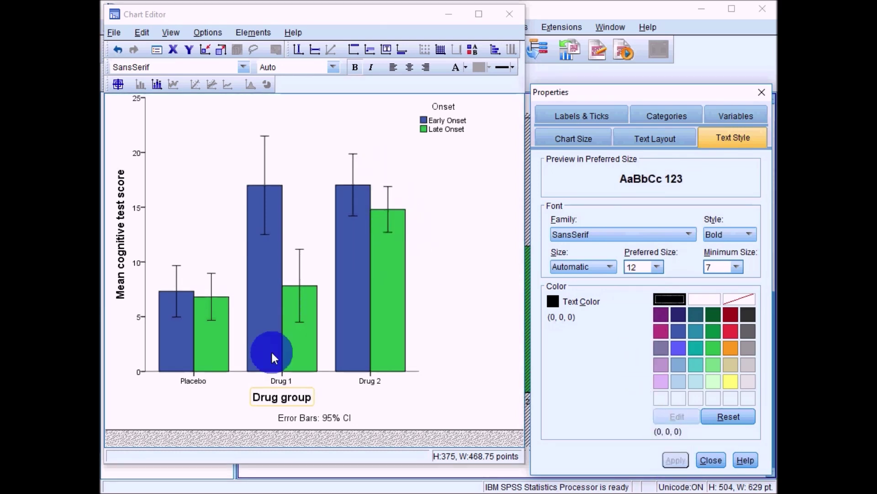
Step: Set the preferred font size of the Early Onset and Late Onset legend labels to 12
{"action": "left_click", "coordinate": [448, 124]}
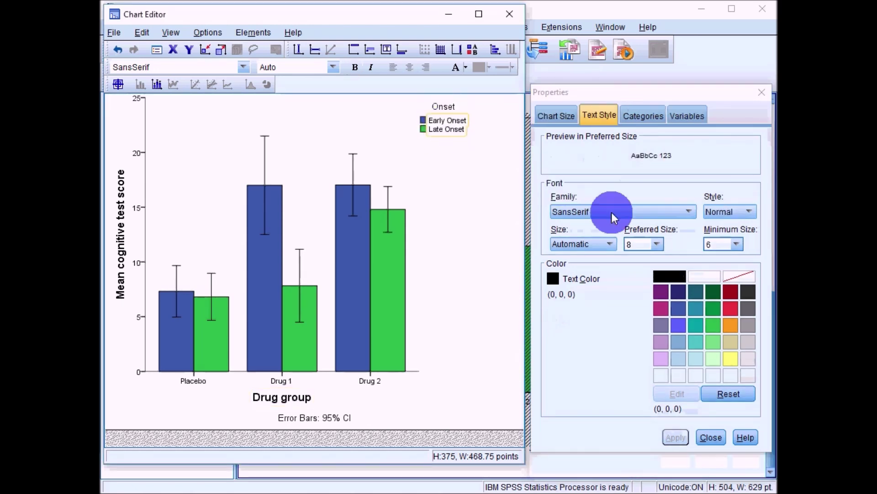
{"action": "left_click", "coordinate": [656, 245]}
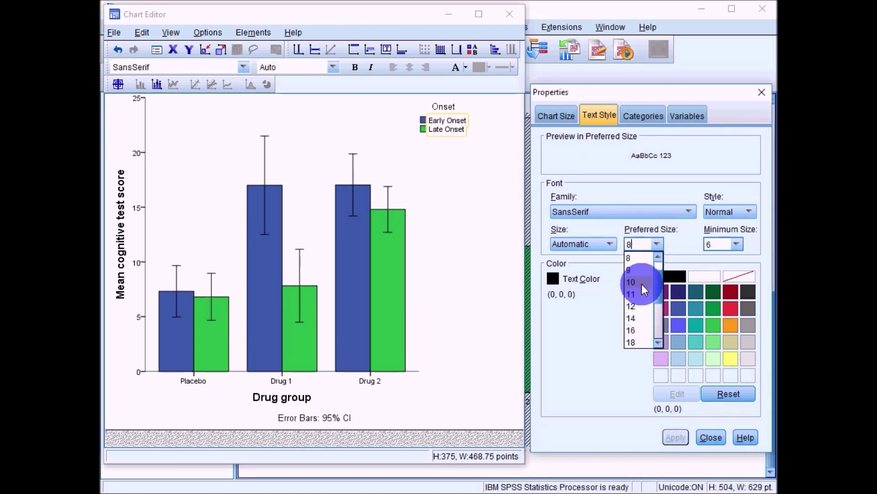
{"action": "left_click", "coordinate": [641, 307]}
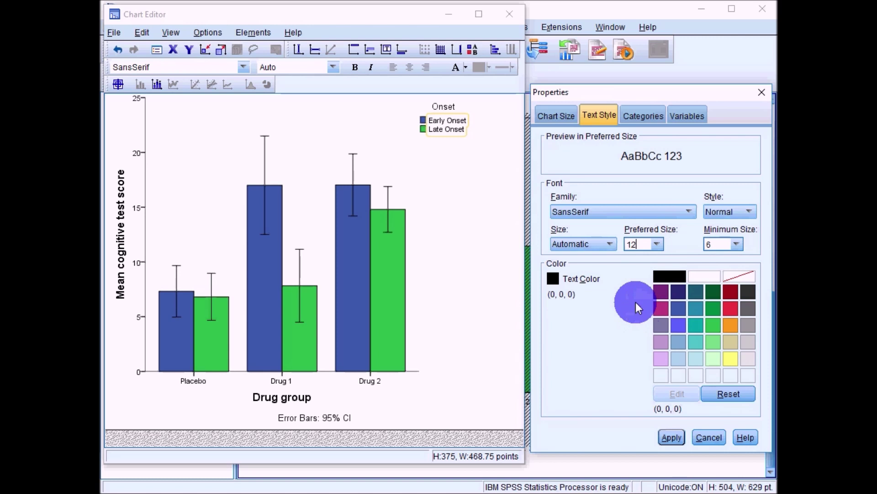
{"action": "left_click", "coordinate": [668, 438]}
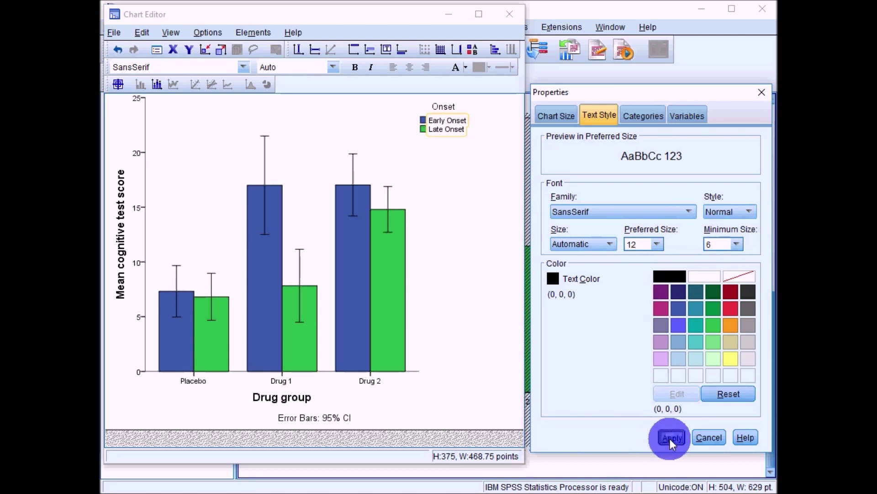
Step: Format the legend title Onset with a preferred font size of 12 and the Bold style
{"action": "left_click", "coordinate": [453, 106]}
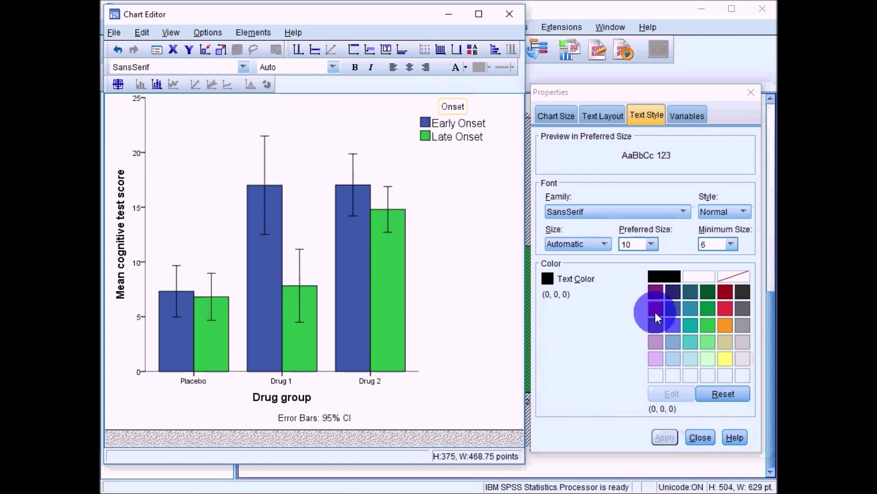
{"action": "left_click", "coordinate": [651, 244]}
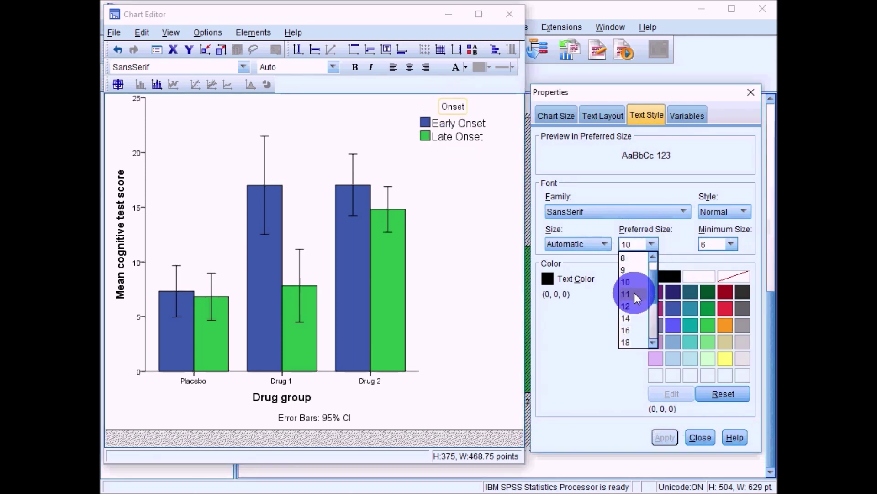
{"action": "left_click", "coordinate": [637, 304]}
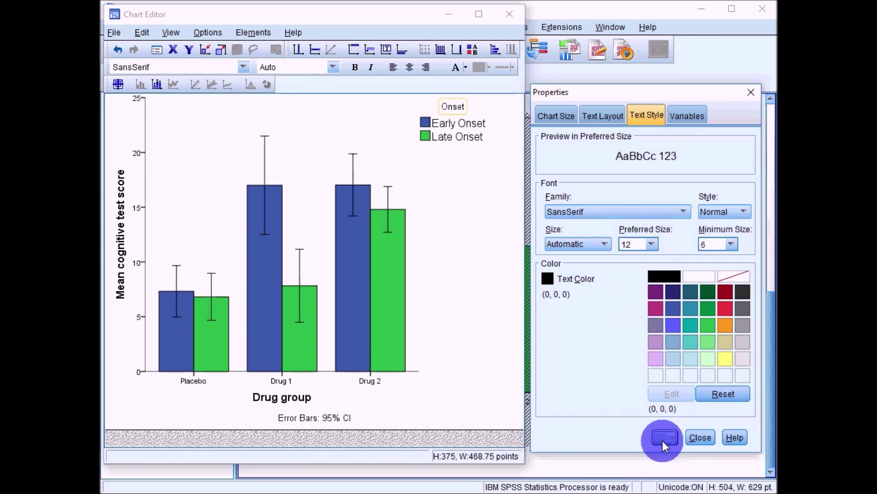
{"action": "left_click", "coordinate": [664, 437]}
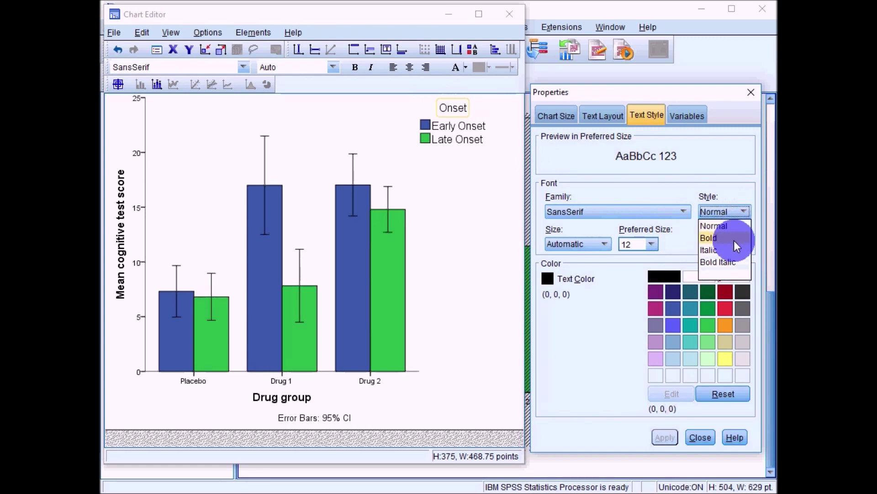
{"action": "left_click", "coordinate": [733, 239]}
{"action": "left_click", "coordinate": [662, 438]}
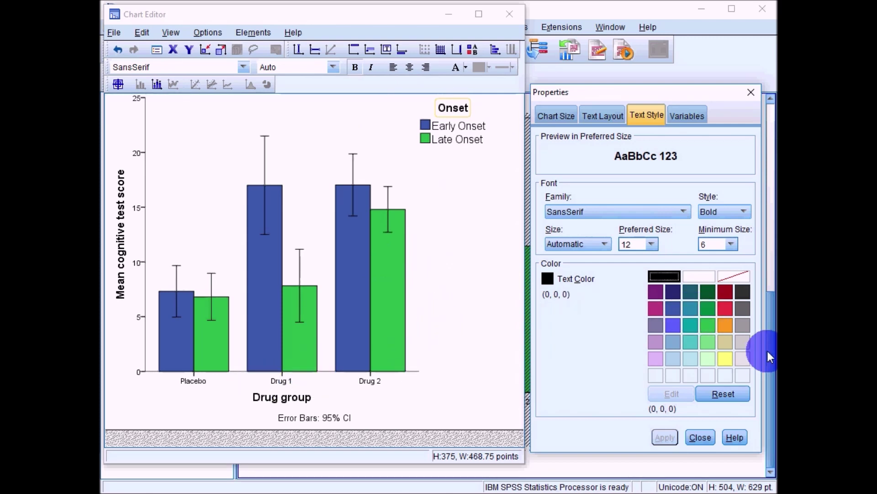
{"action": "left_click", "coordinate": [775, 304]}
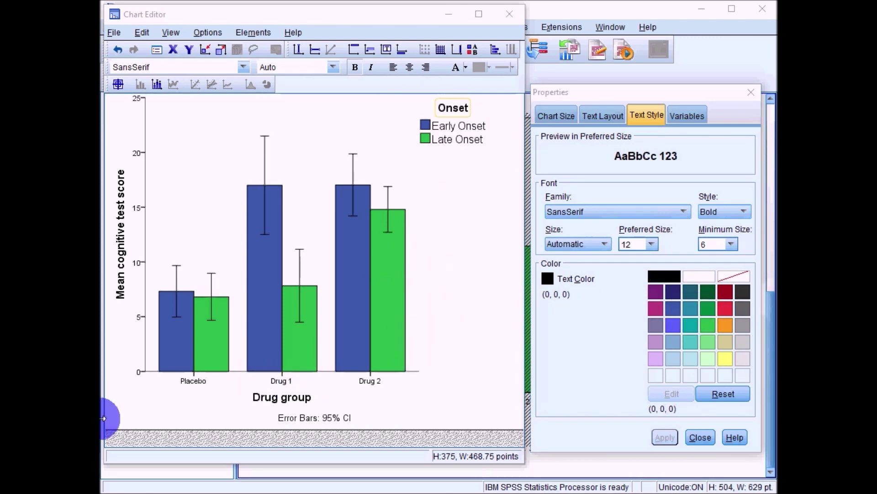
Step: Set the preferred font size of the Placebo, Drug 1 and Drug 2 category labels to 10
{"action": "left_click", "coordinate": [202, 380]}
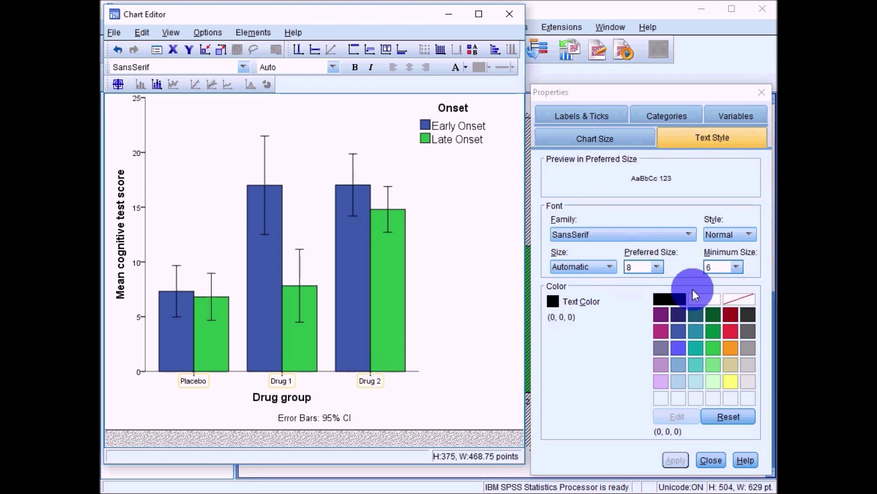
{"action": "left_click", "coordinate": [659, 270]}
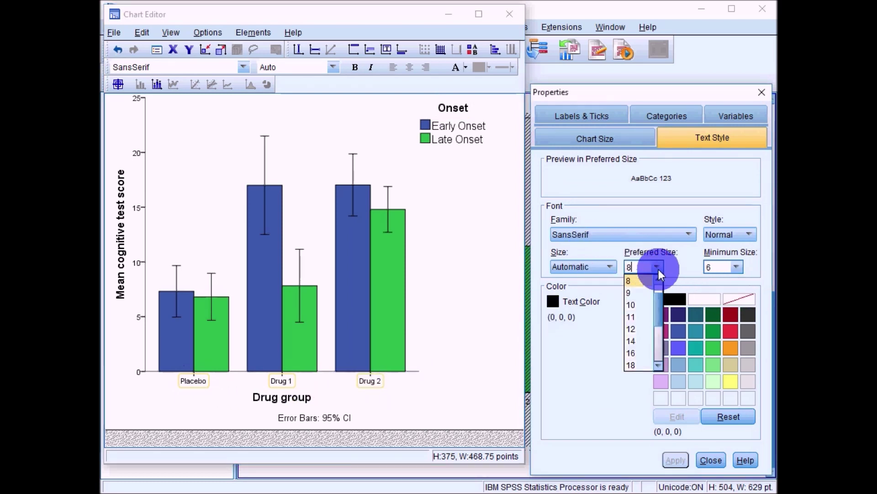
{"action": "left_click", "coordinate": [641, 304]}
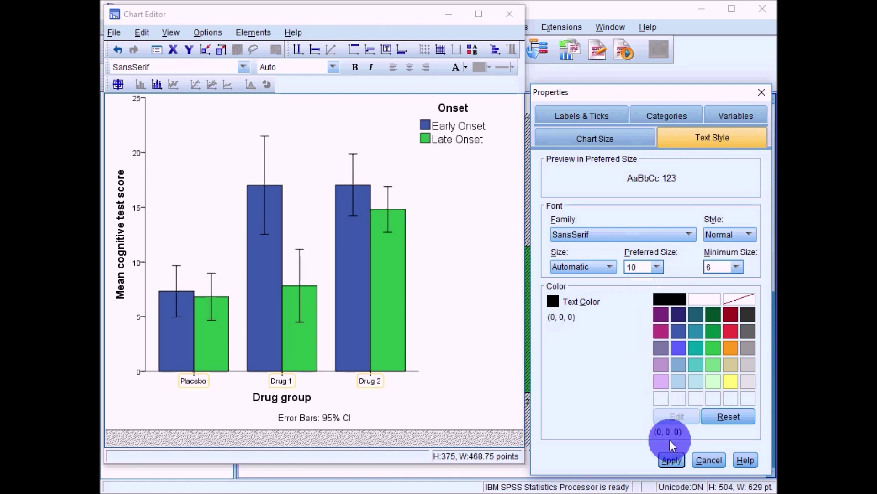
{"action": "left_click", "coordinate": [674, 459]}
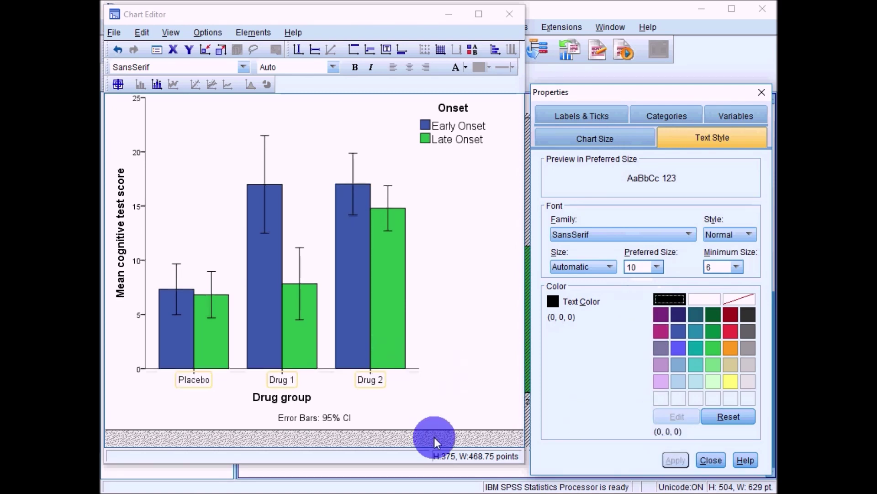
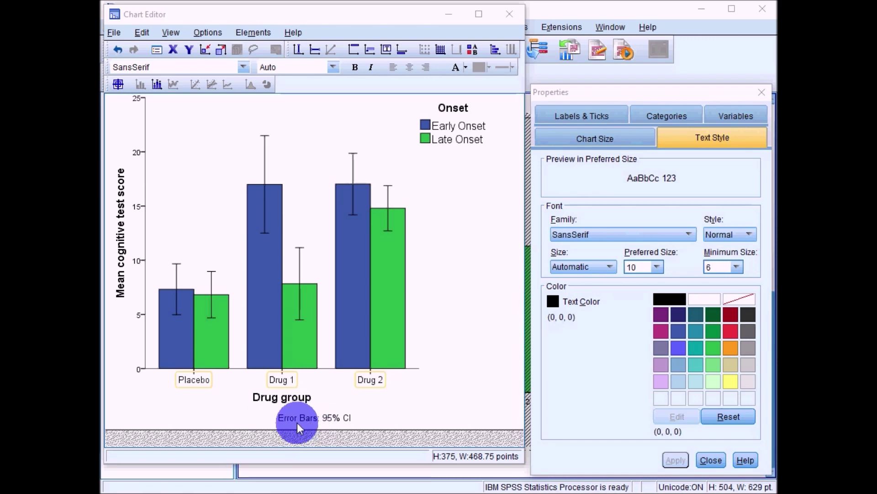
Step: Delete the "Error Bars: 95% CI" footnote below the horizontal axis title
{"action": "left_click", "coordinate": [333, 418]}
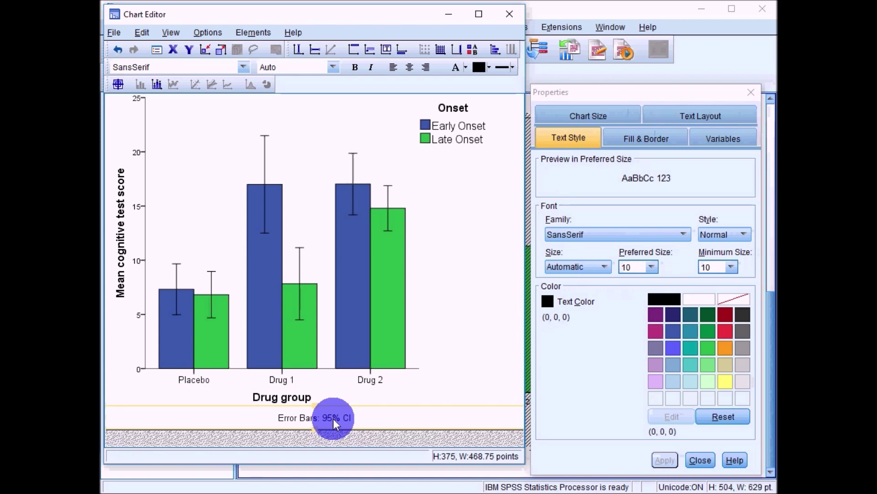
{"action": "key", "text": "Delete"}
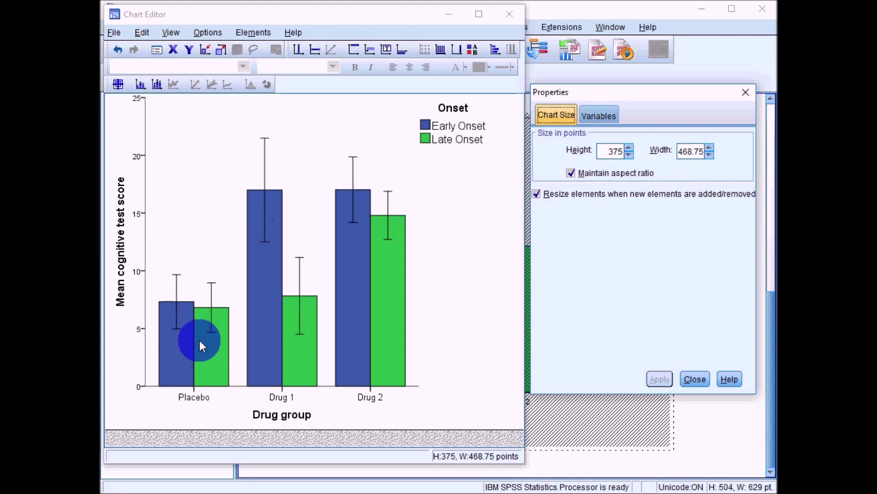
Step: Change the fill color of only the Late Onset bars to light blue (182, 231, 232)
{"action": "left_click", "coordinate": [172, 364]}
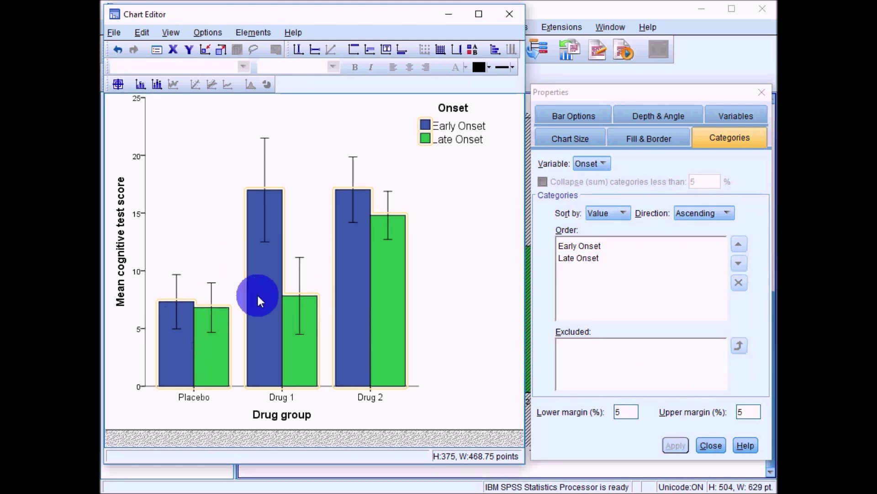
{"action": "left_click", "coordinate": [210, 346]}
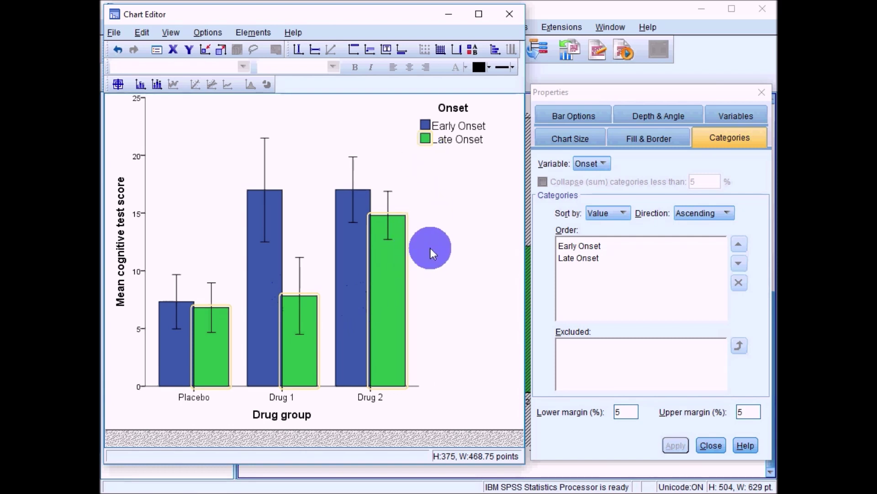
{"action": "left_click", "coordinate": [650, 140]}
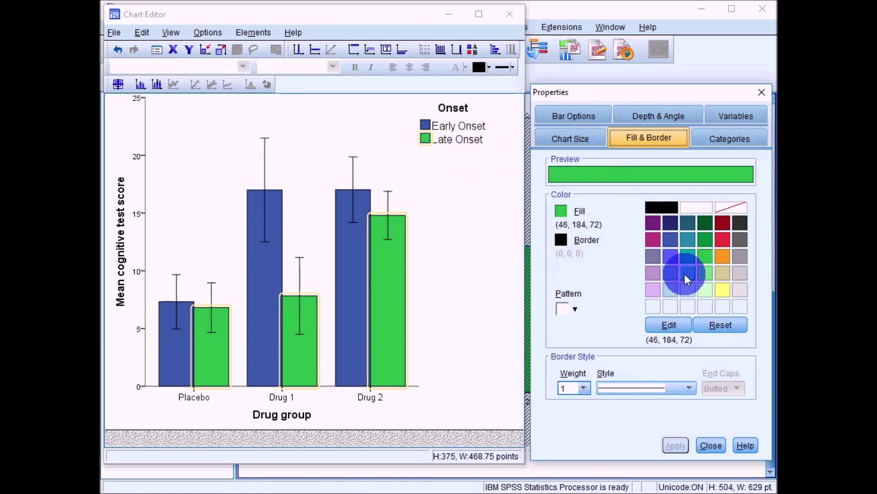
{"action": "left_click", "coordinate": [689, 289]}
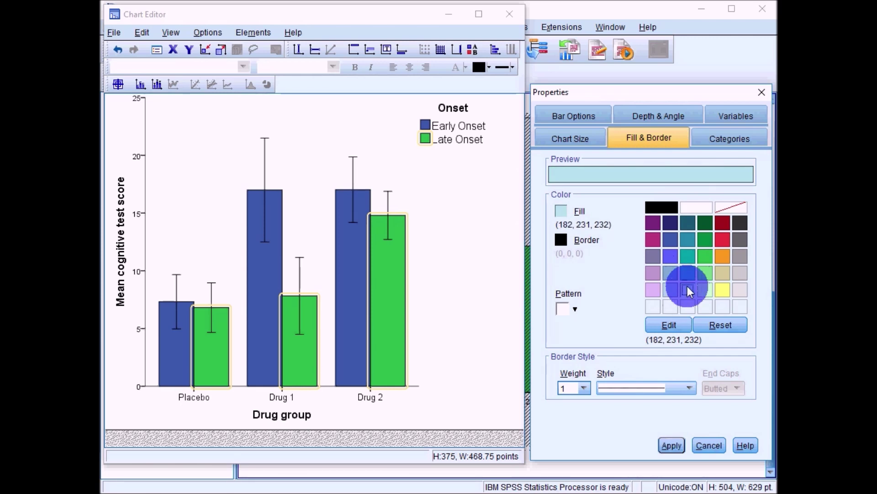
{"action": "left_click", "coordinate": [672, 446]}
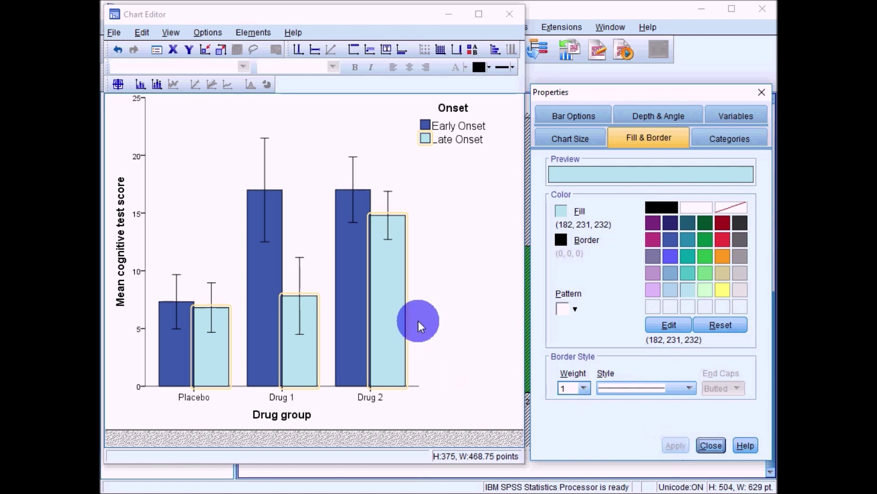
Step: Finish editing the chart and close the Chart Editor to return to the output
{"action": "left_click", "coordinate": [451, 285]}
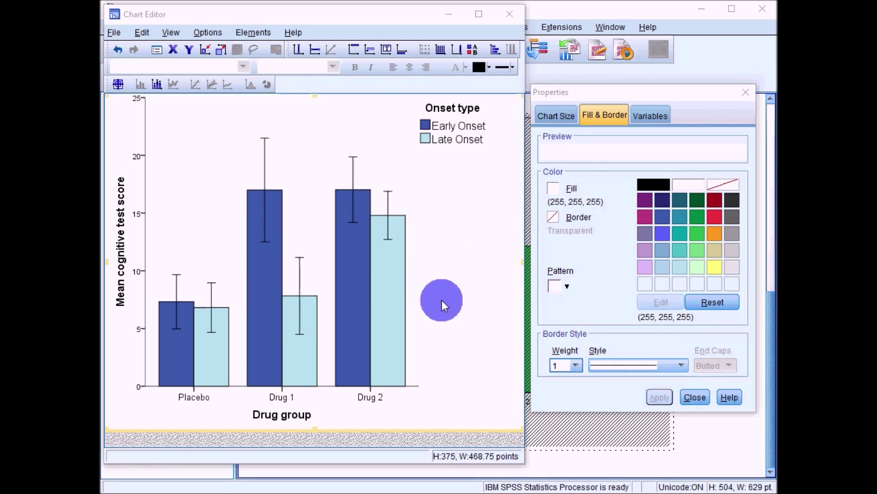
{"action": "left_click", "coordinate": [510, 15]}
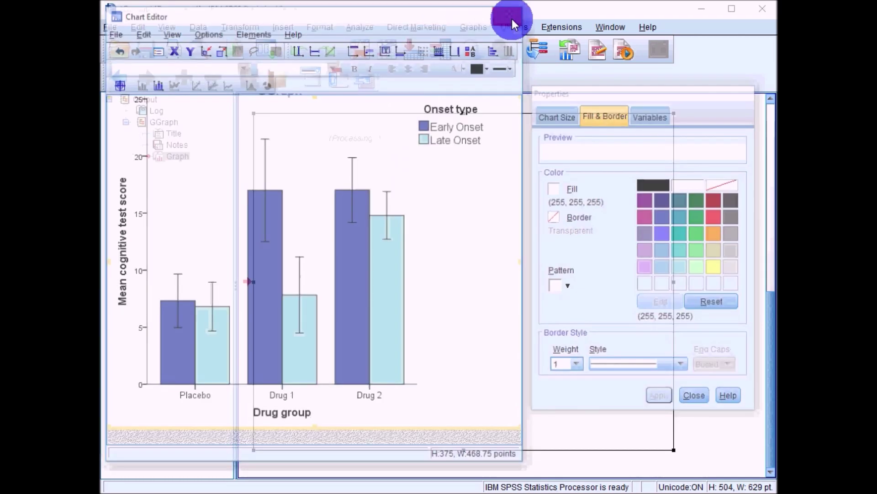